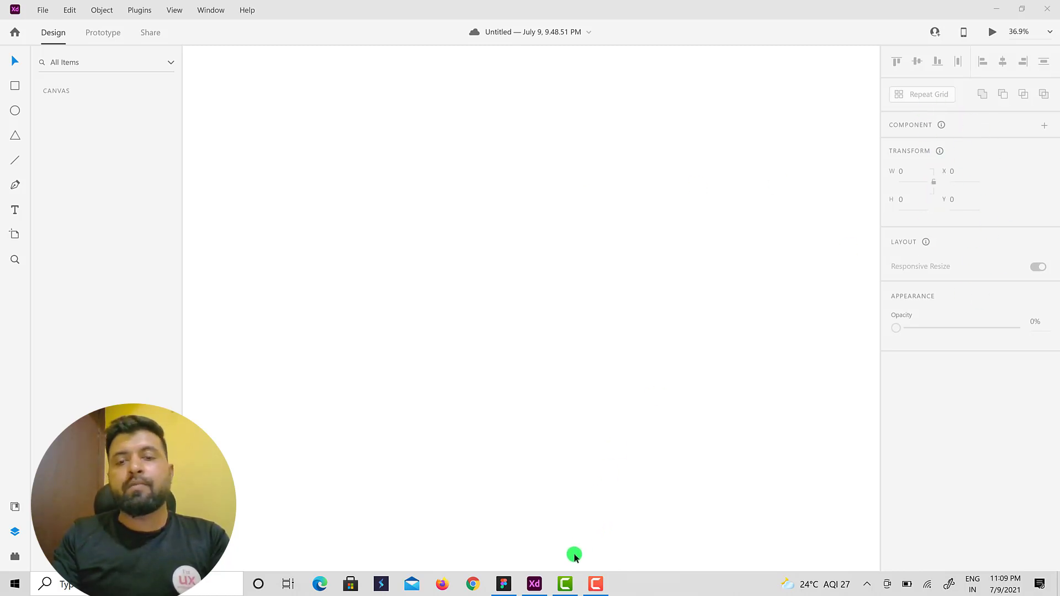
Switch to Figma and look through the options of its shape and pen drawing tools
click(513, 581)
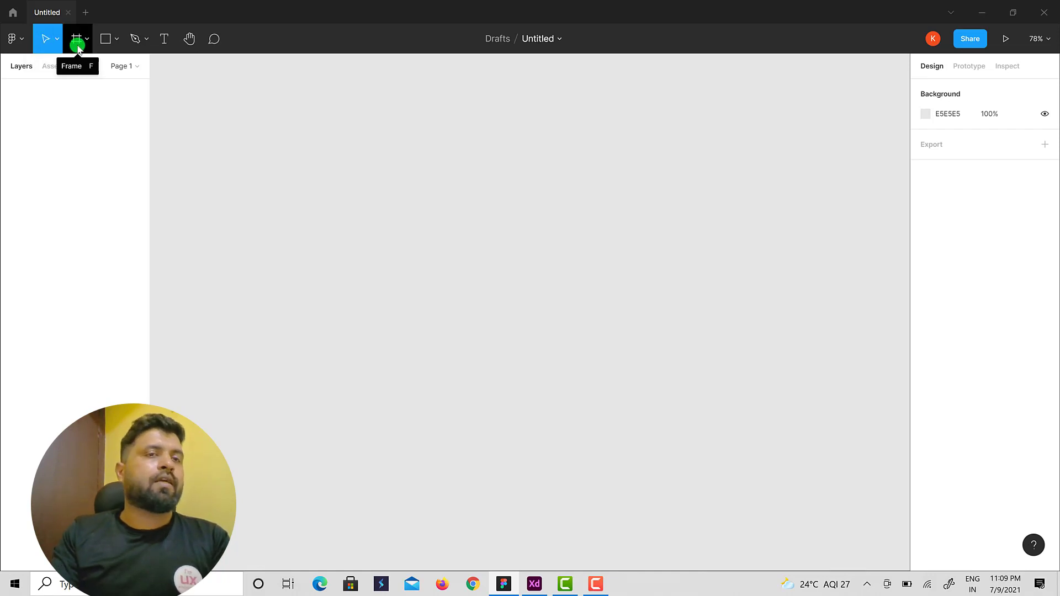
click(112, 48)
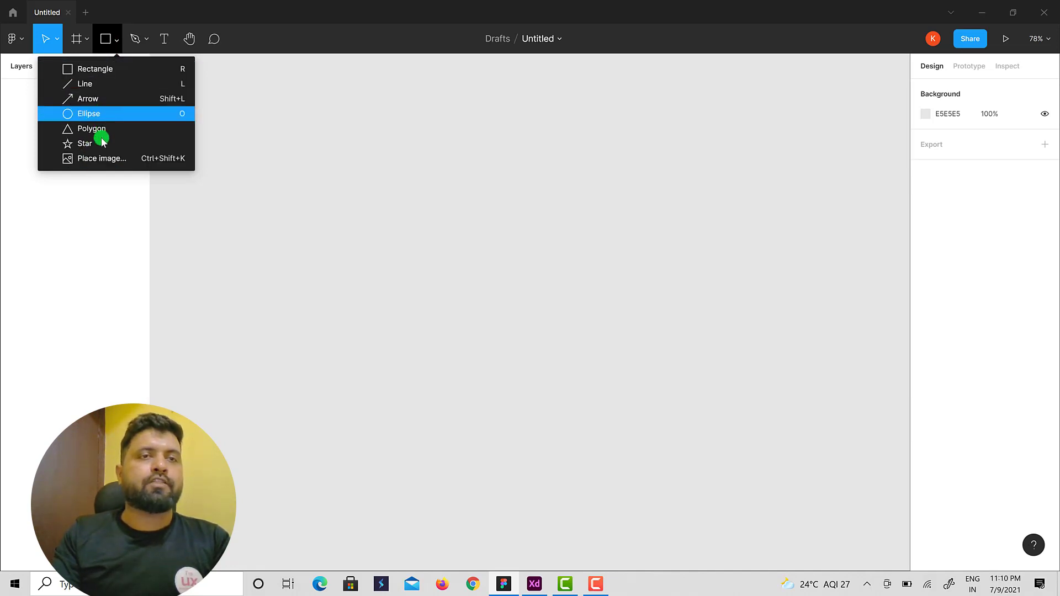
click(144, 40)
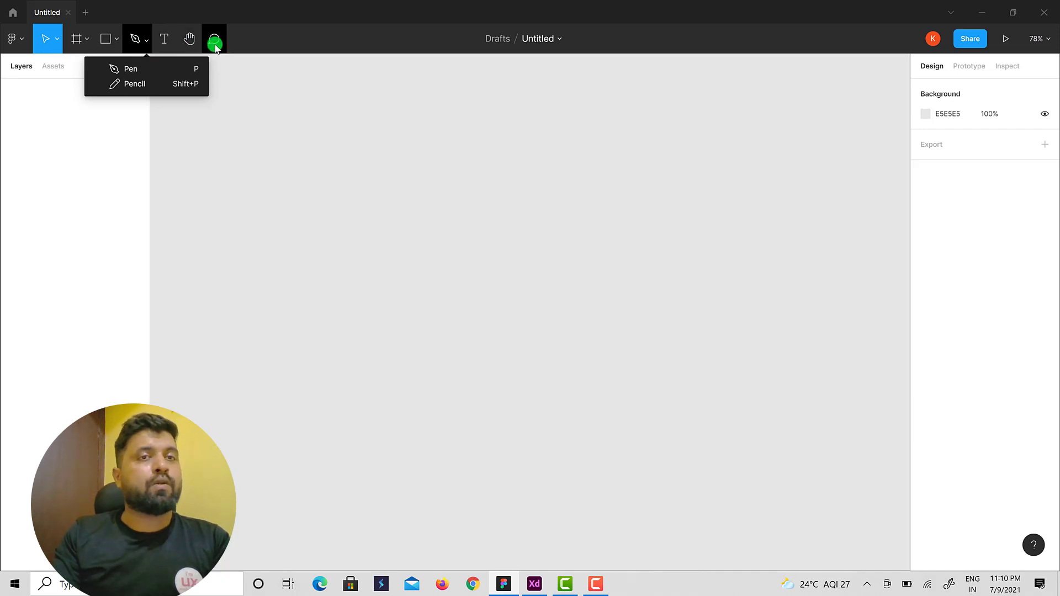
click(285, 86)
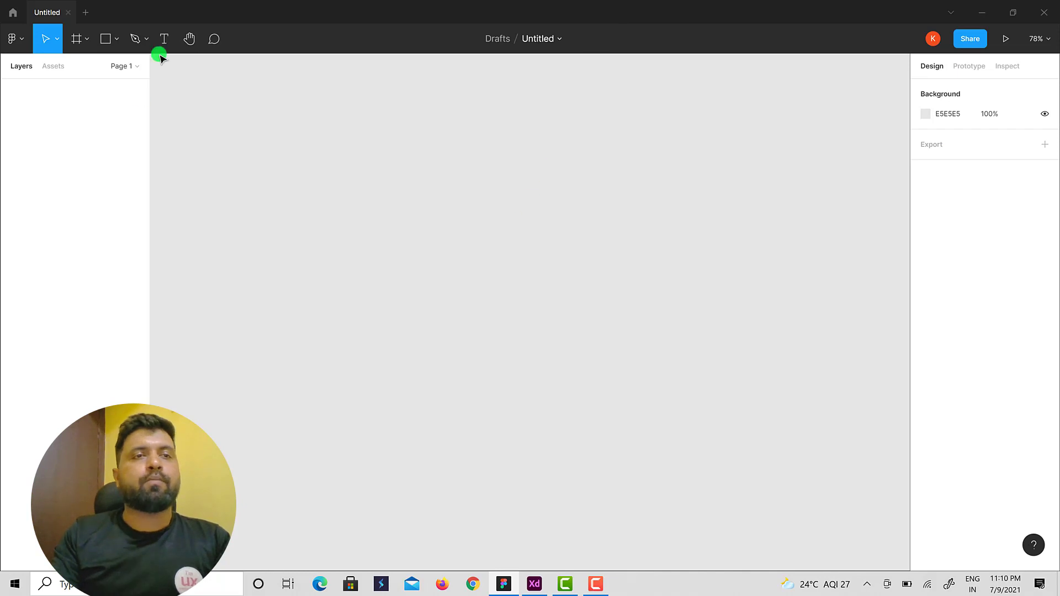
Switch to Adobe XD and add an artboard with the iPhone X, XS, 11 Pro preset
click(534, 584)
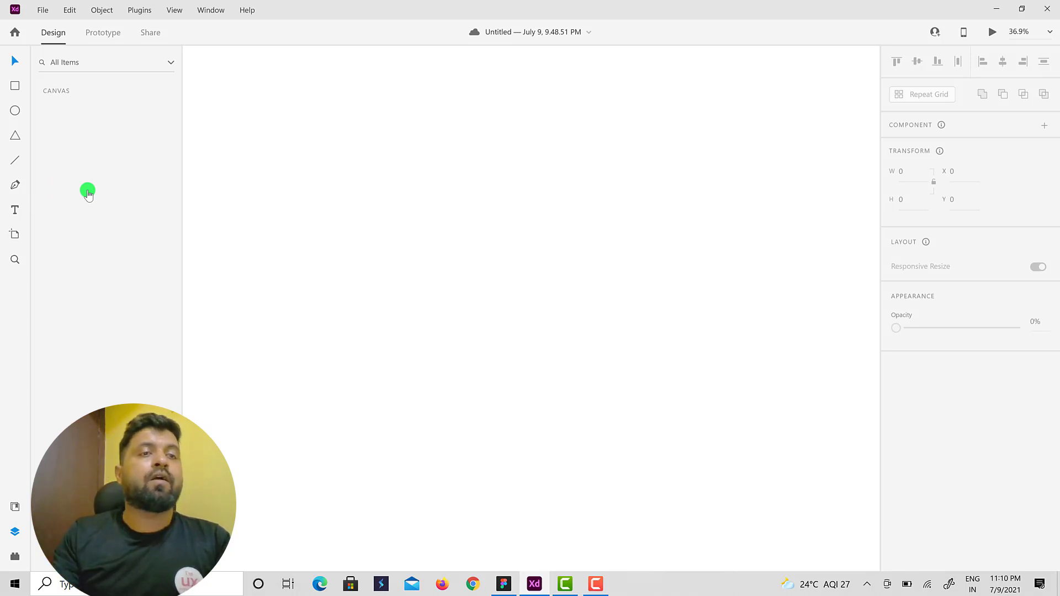
click(14, 239)
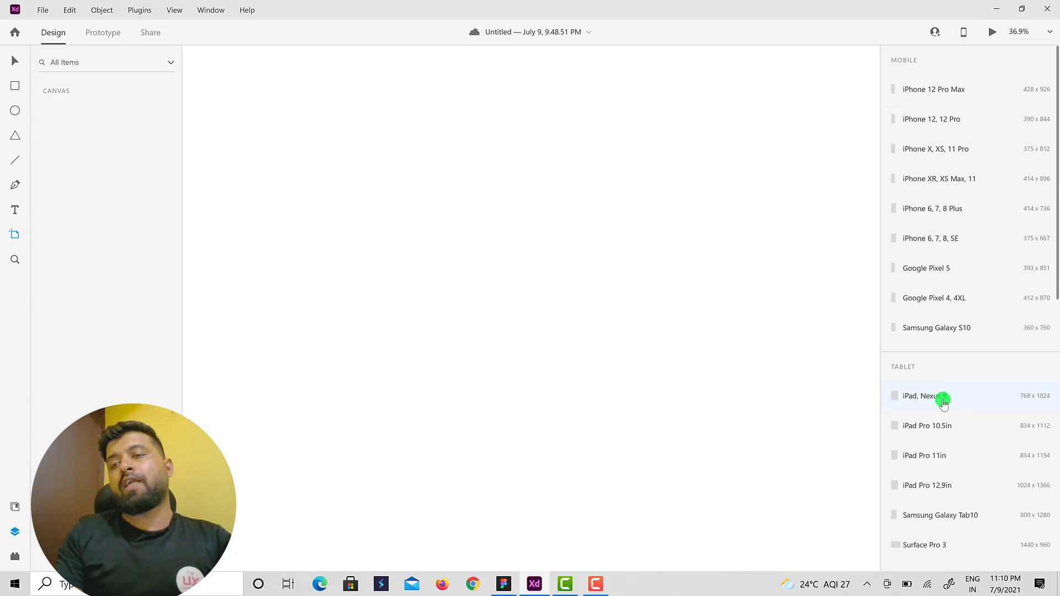
scroll(941, 400, down, 5)
scroll(930, 356, up, 5)
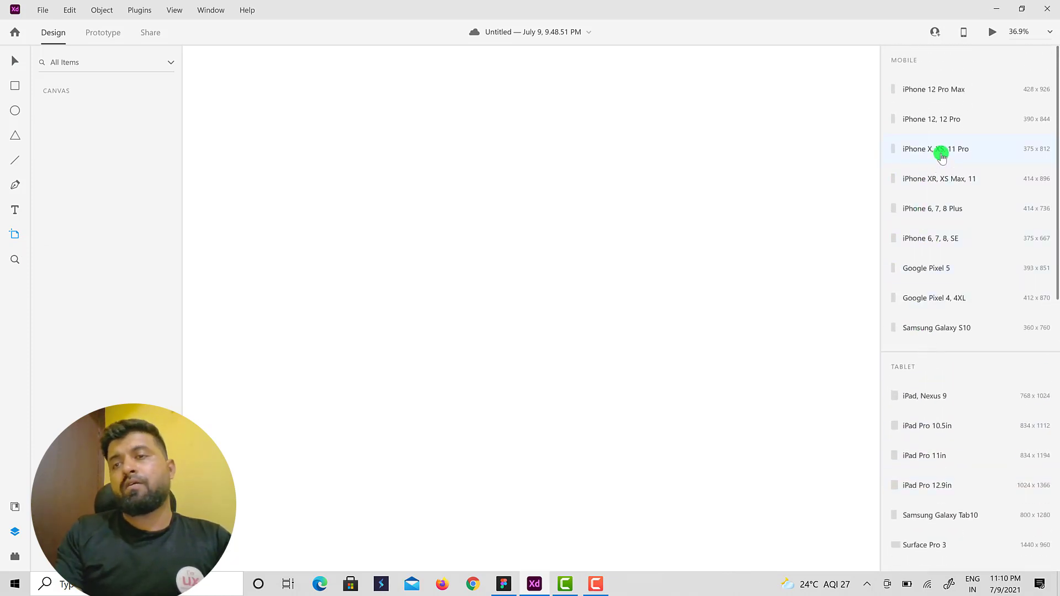
click(941, 156)
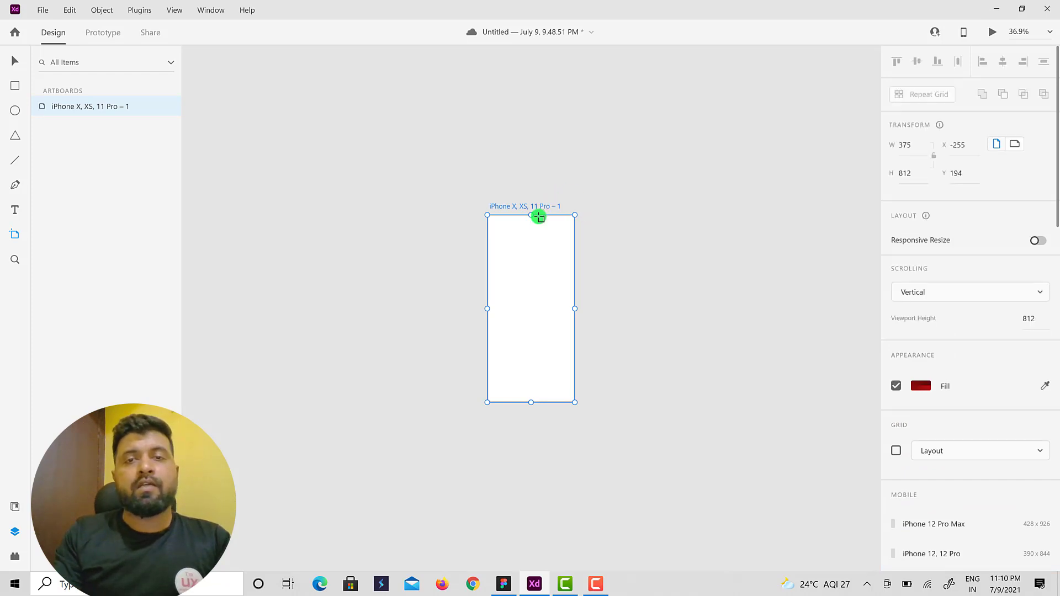
Move the iPhone artboard up and slightly left on the canvas, to about X -270, Y 77
scroll(538, 217, up, 3)
scroll(538, 217, up, 2)
drag(452, 204, 443, 128)
scroll(442, 156, down, 4)
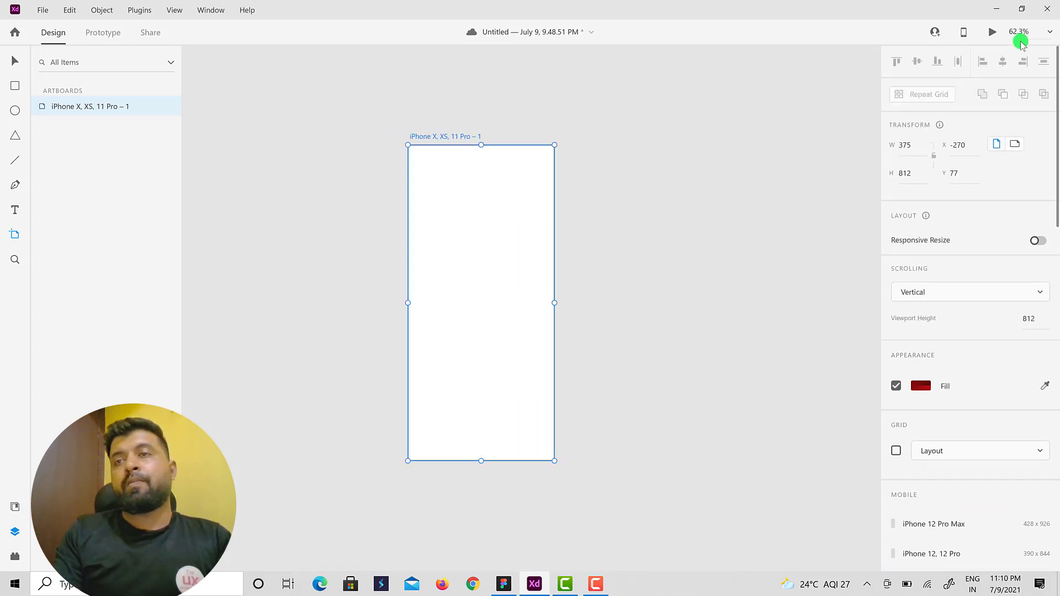
Set the canvas zoom to 100% and examine the artboard at various magnifications
click(1050, 31)
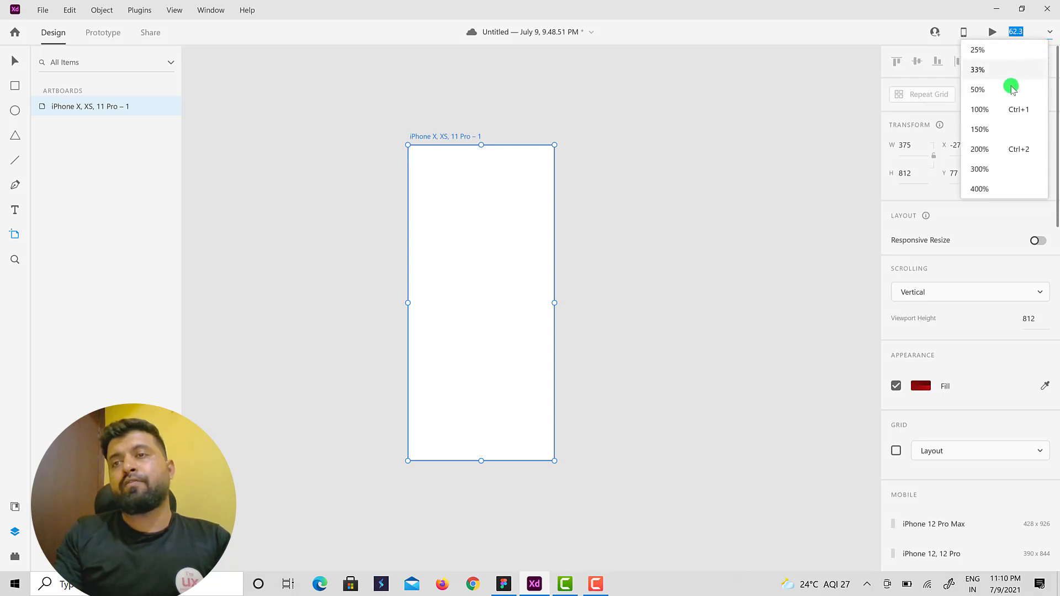
click(1005, 110)
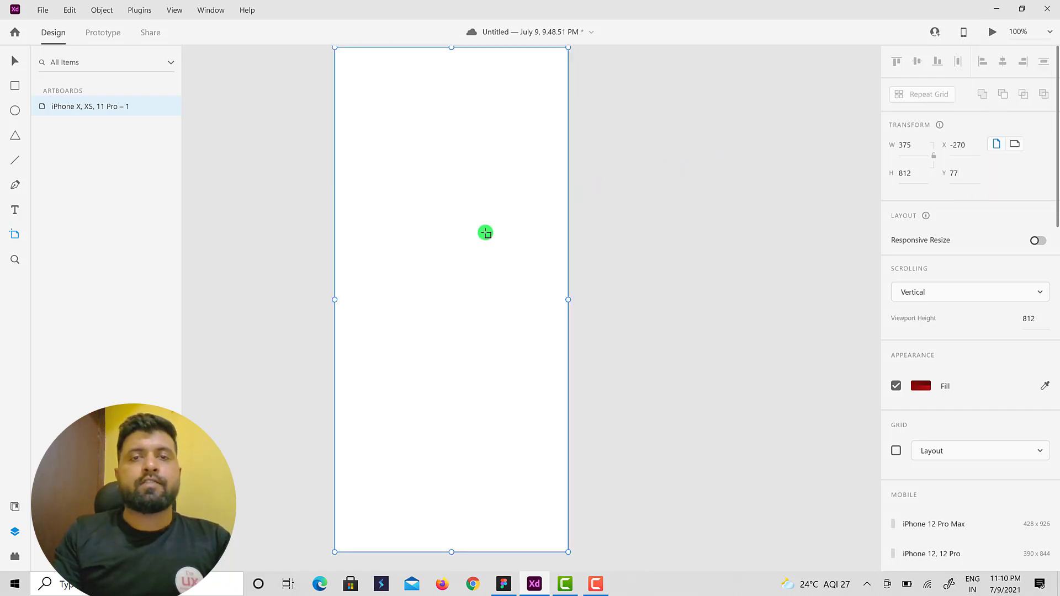
scroll(484, 232, up, 1)
scroll(484, 233, down, 3)
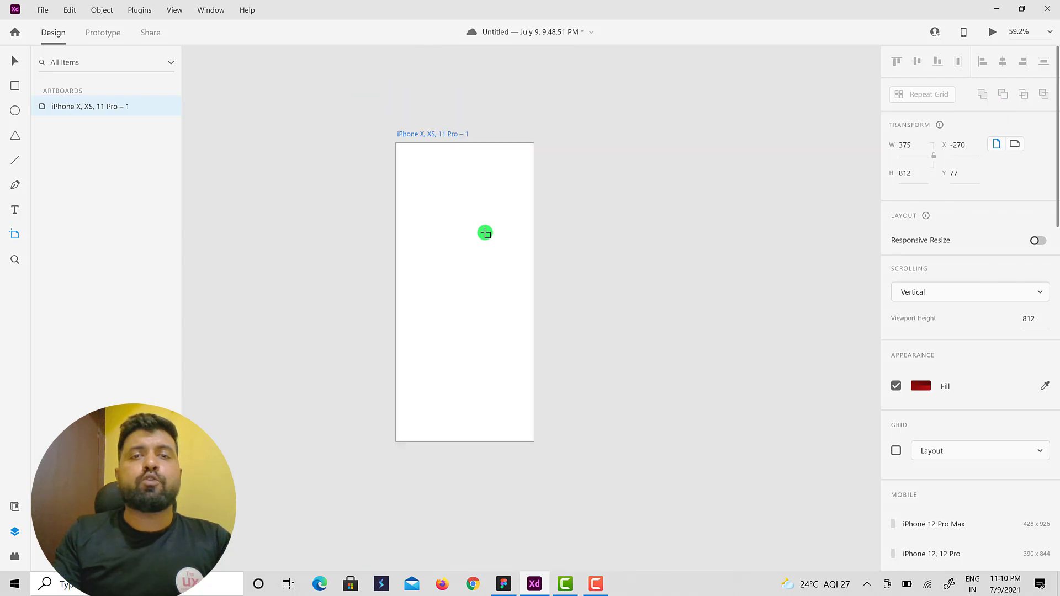
scroll(485, 232, up, 3)
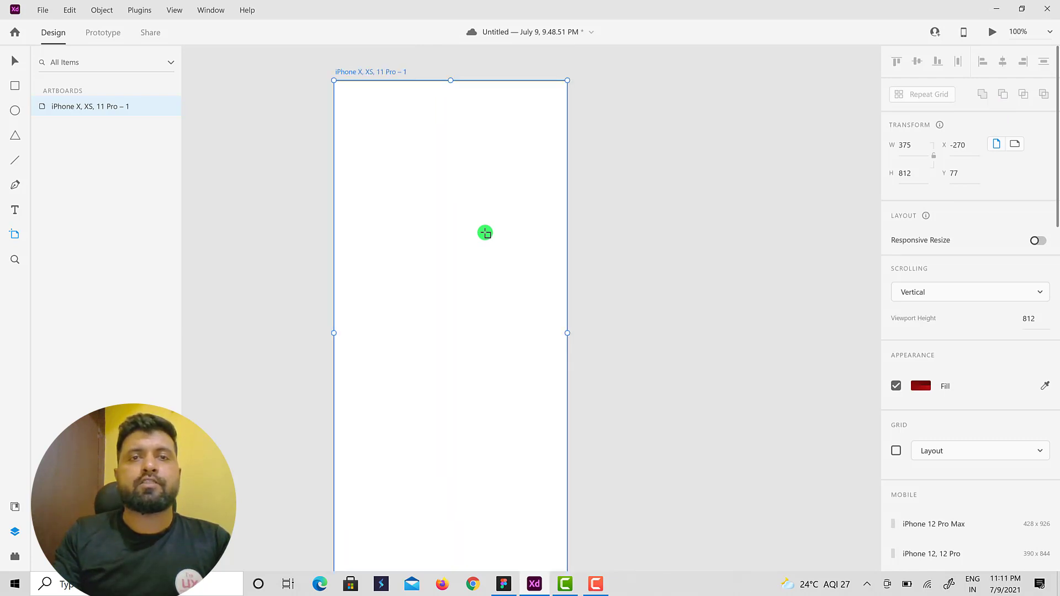
scroll(484, 232, down, 5)
scroll(484, 232, up, 10)
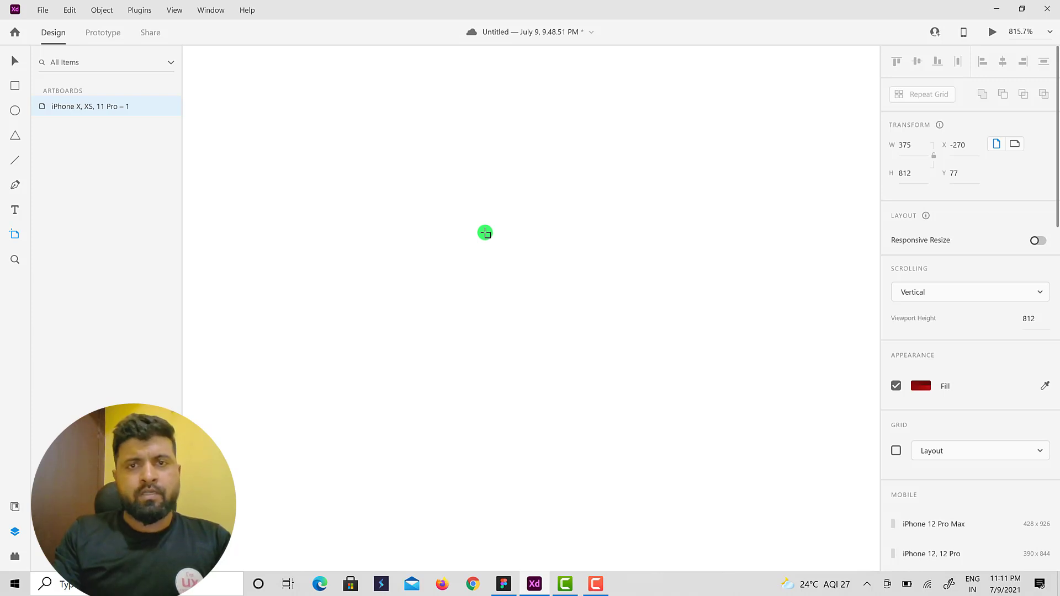
scroll(484, 232, down, 5)
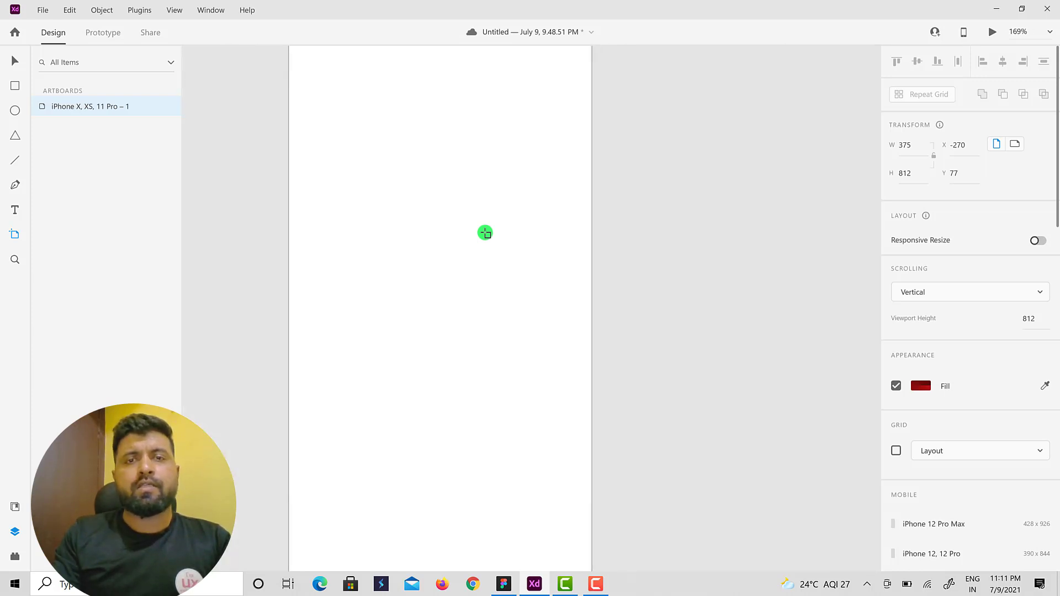
scroll(485, 233, down, 4)
scroll(485, 232, up, 3)
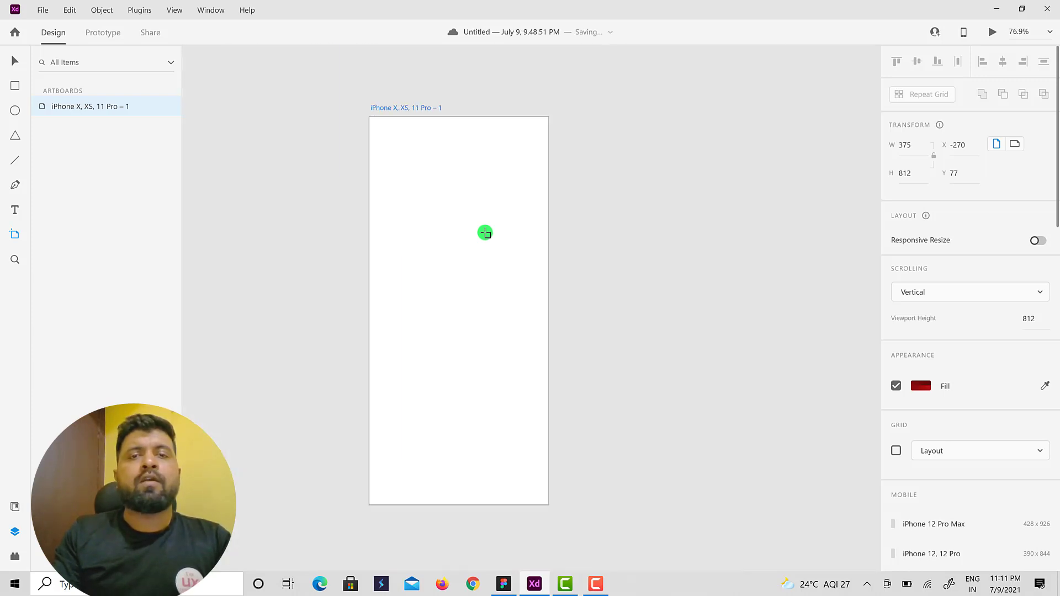
scroll(484, 233, up, 1)
scroll(484, 233, down, 2)
scroll(485, 232, up, 3)
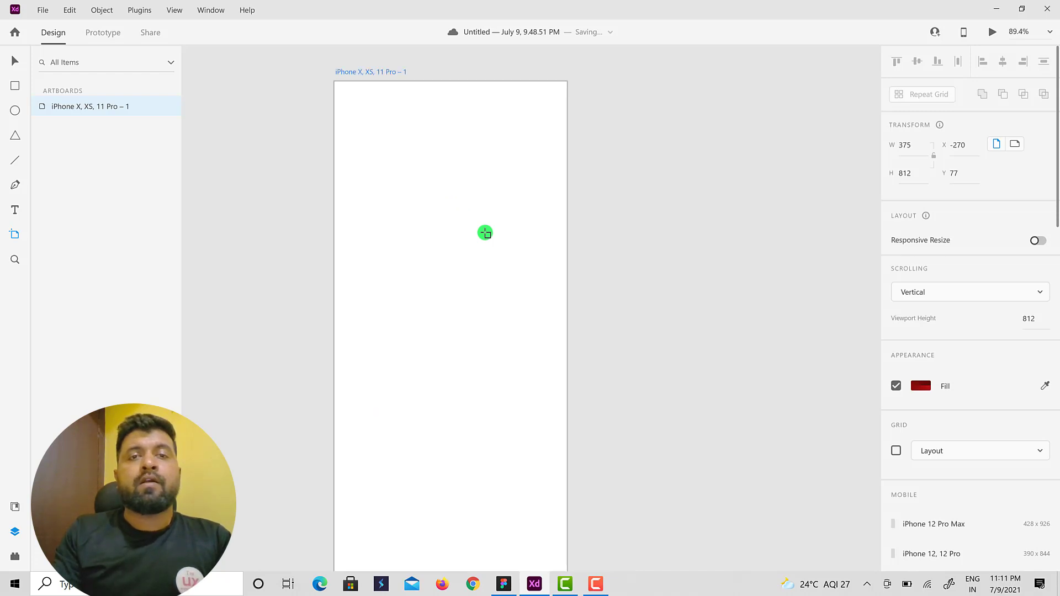
Switch to Figma, browse the desktop and phone frame presets, and add an iPhone 11 Pro / X frame
click(503, 584)
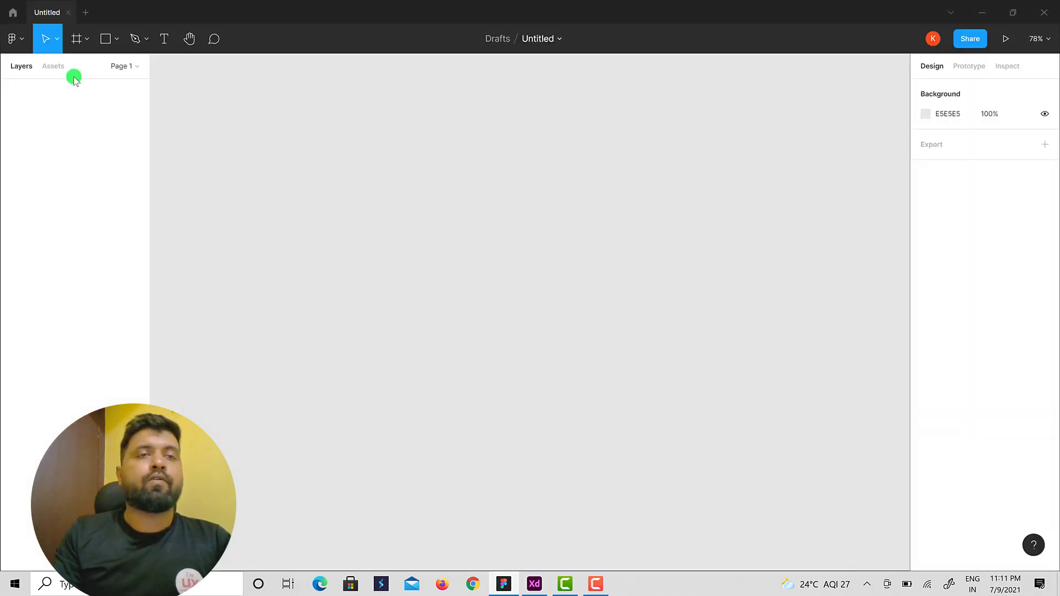
click(79, 38)
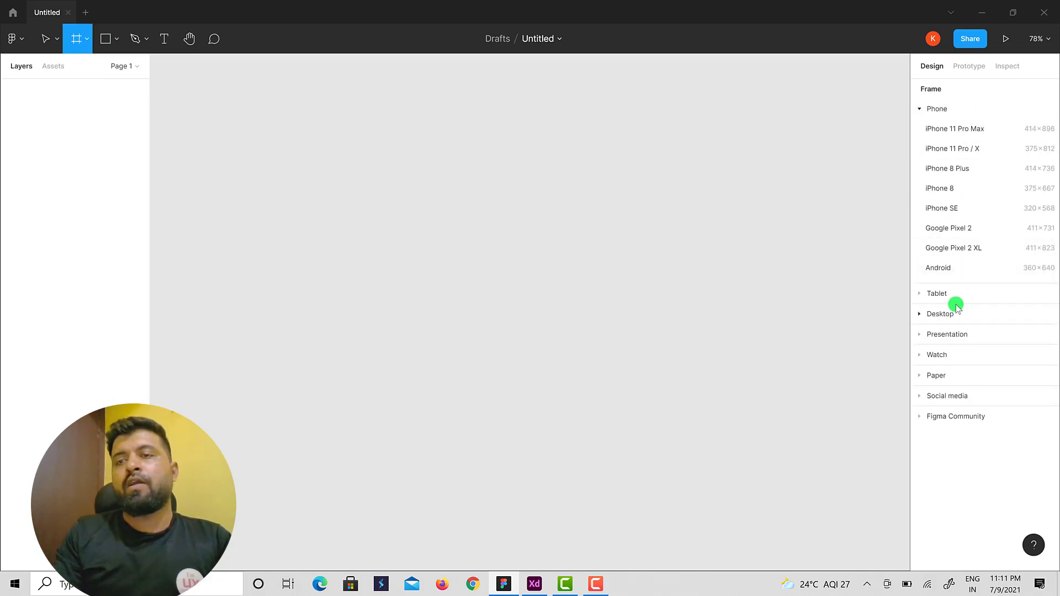
click(918, 315)
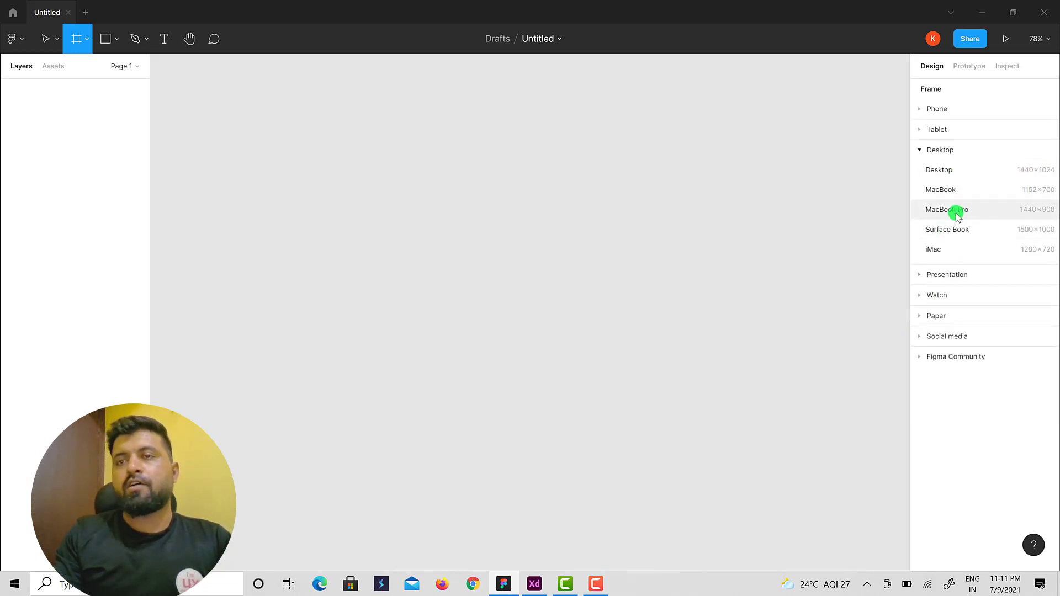
click(919, 110)
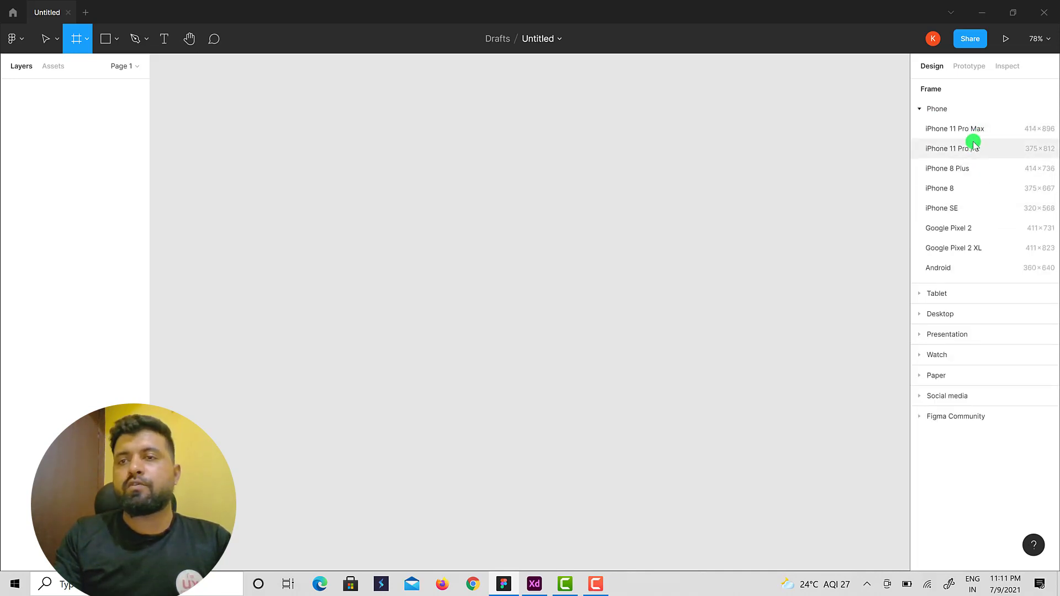
click(951, 149)
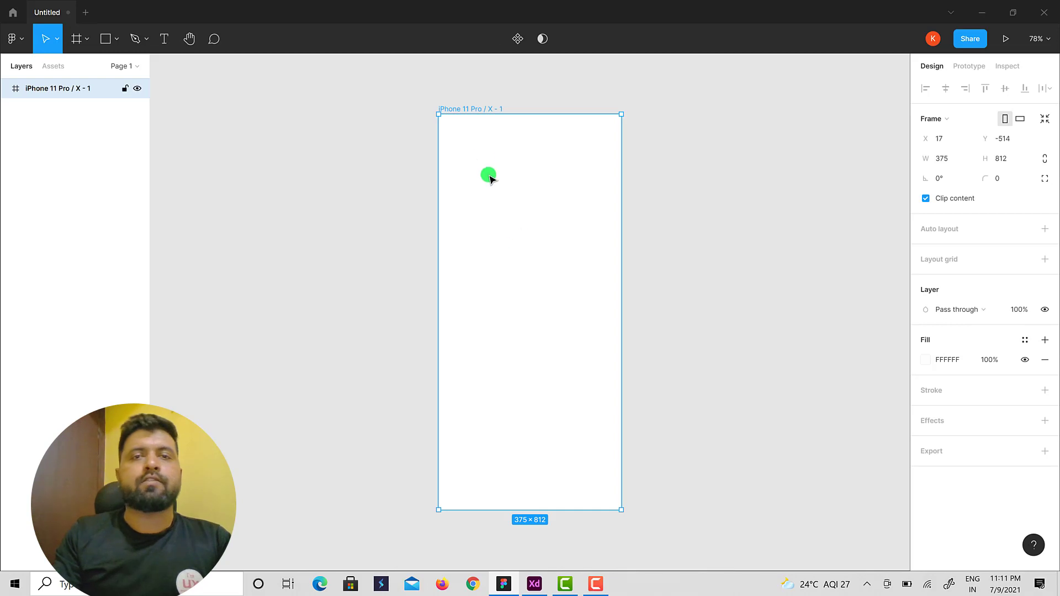
Switch to Adobe XD to view its artboard for comparison and return to Figma
click(533, 584)
scroll(376, 153, down, 2)
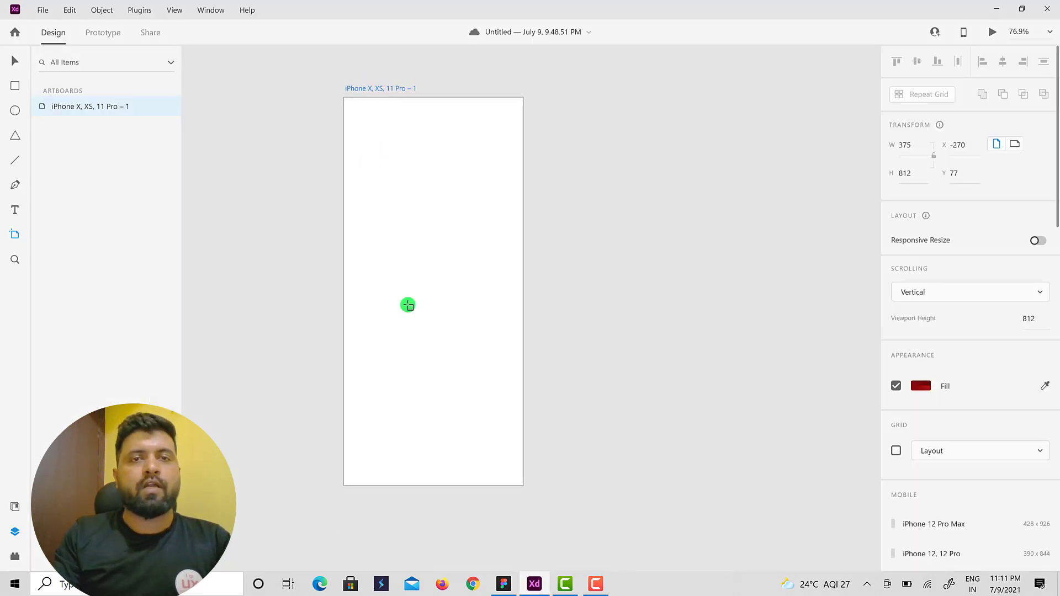
click(505, 584)
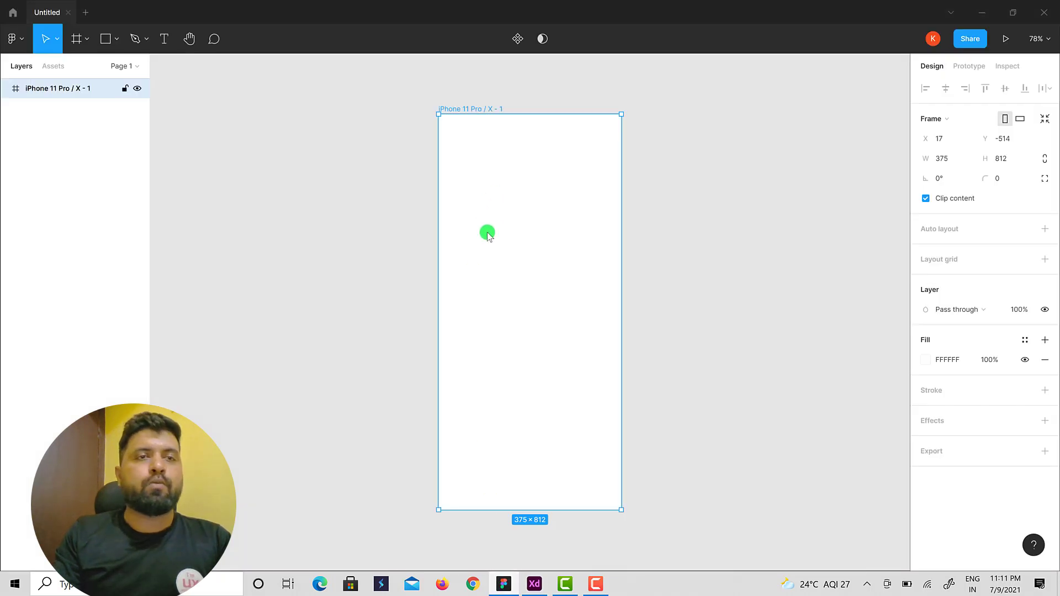
Draw a rectangle about 323 × 204 in the upper part of the iPhone 11 Pro / X frame
click(116, 38)
click(95, 69)
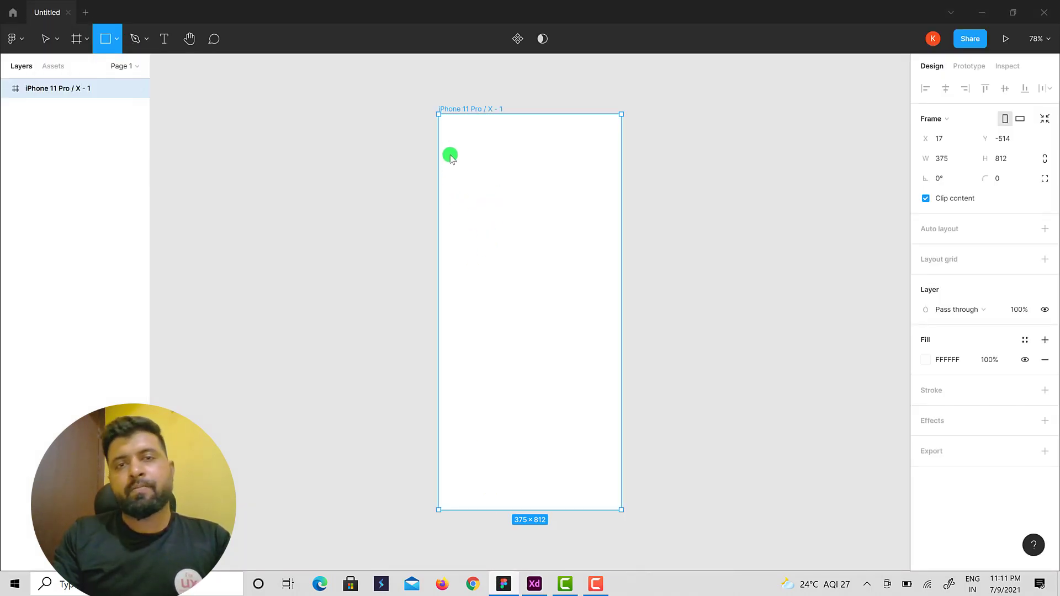
drag(449, 136, 607, 235)
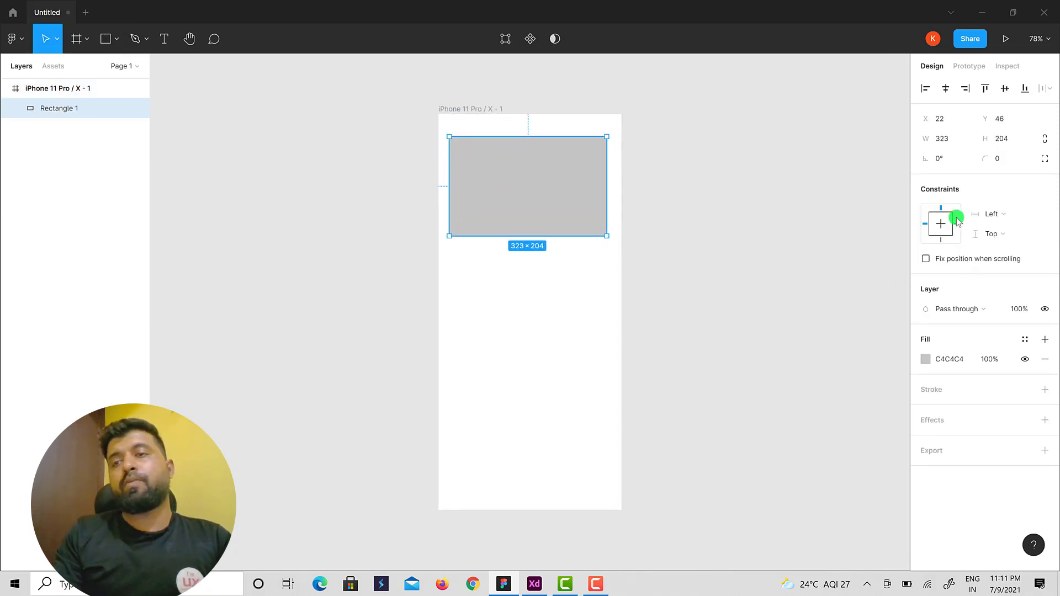
Round the rectangle's corners, trying a radius of 100 and settling on 50
click(1002, 160)
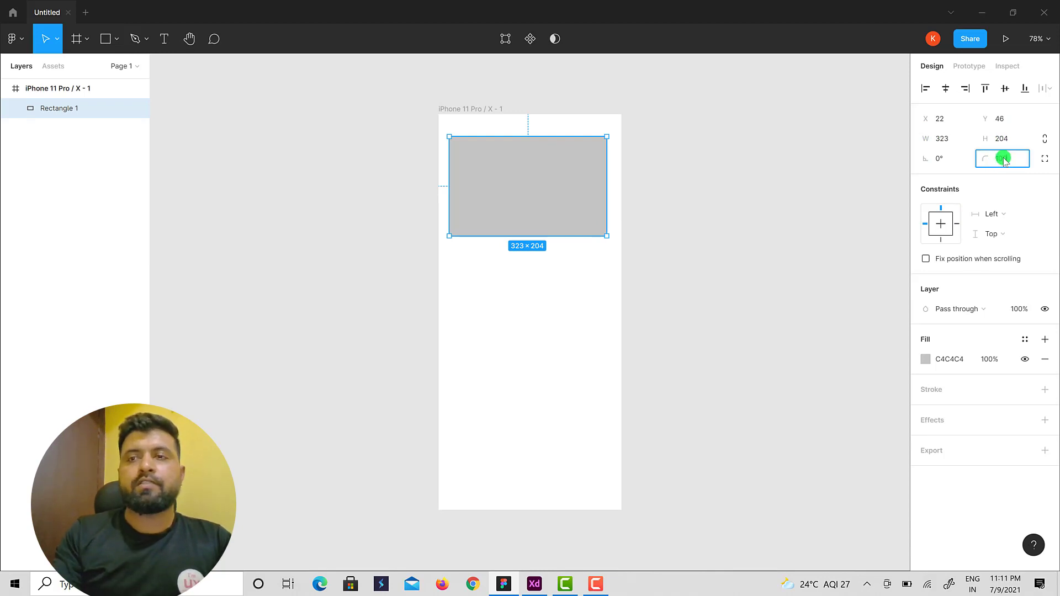
key(Return)
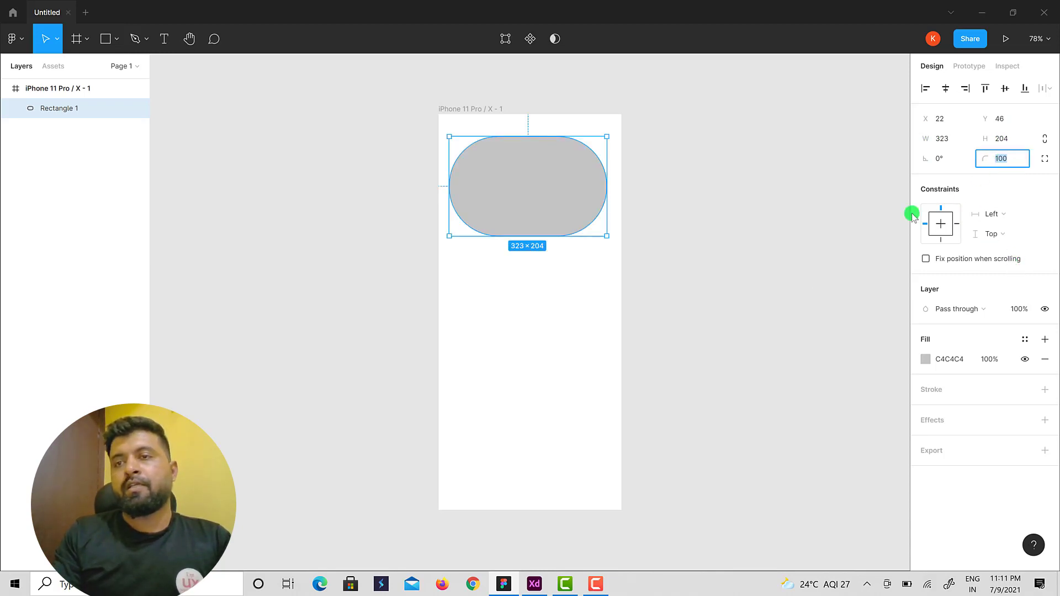
text(50)
key(Return)
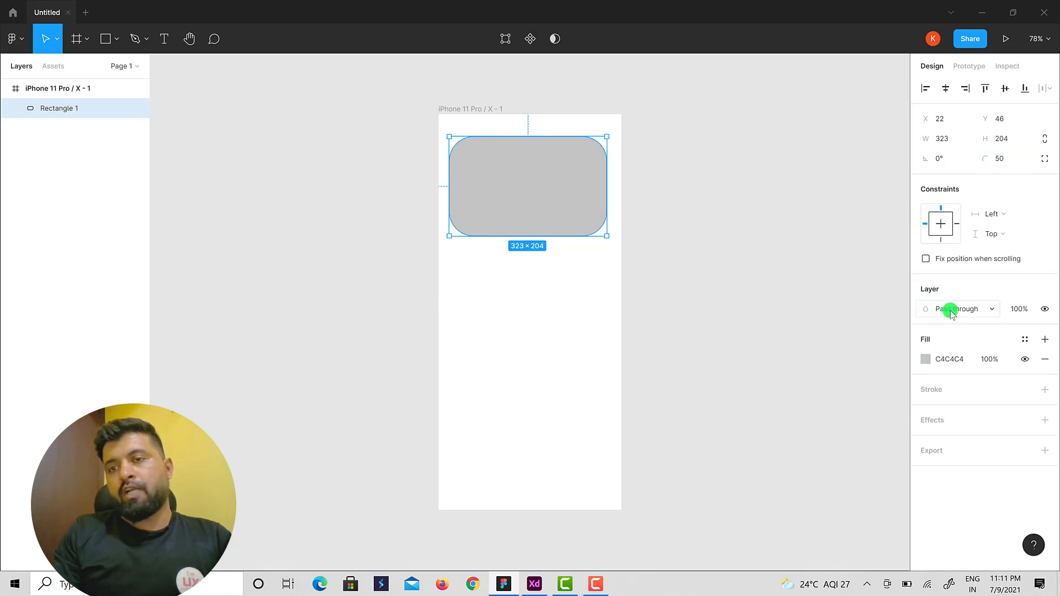
Look through the rectangle's layer blend modes, keeping Pass through selected
click(978, 311)
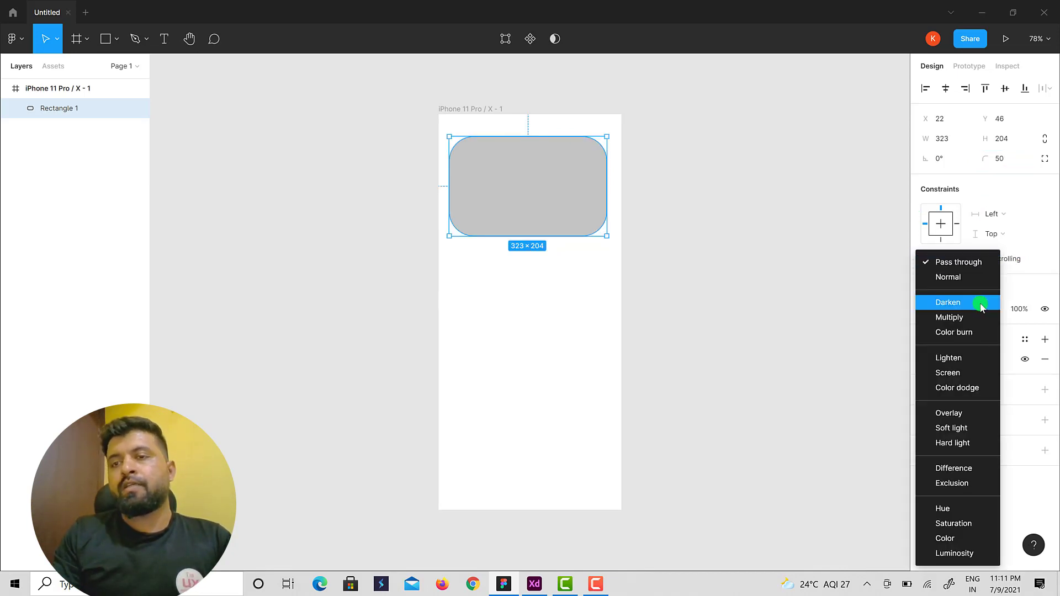
click(1008, 319)
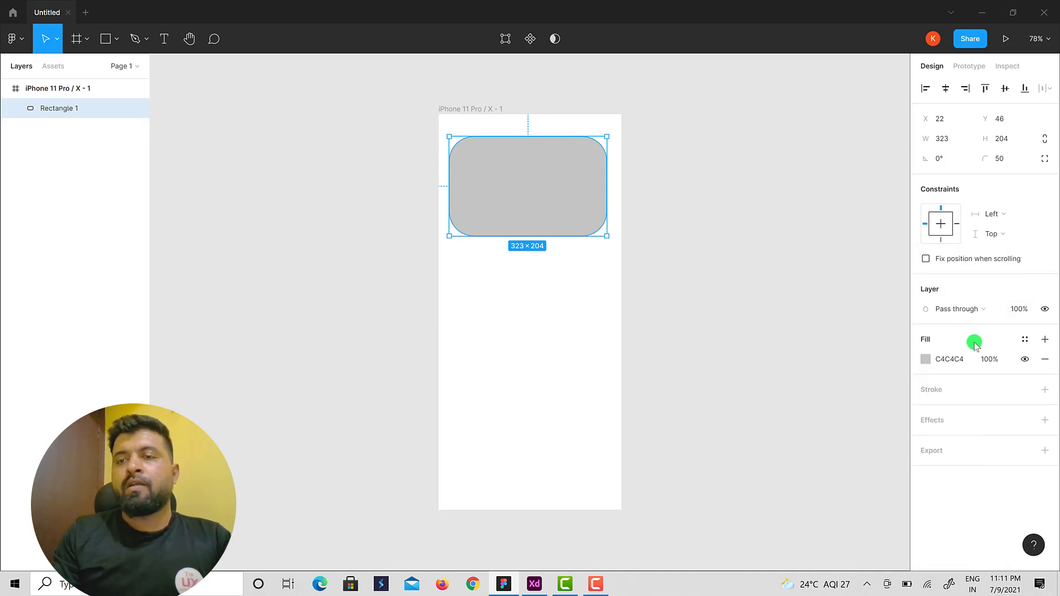
click(963, 309)
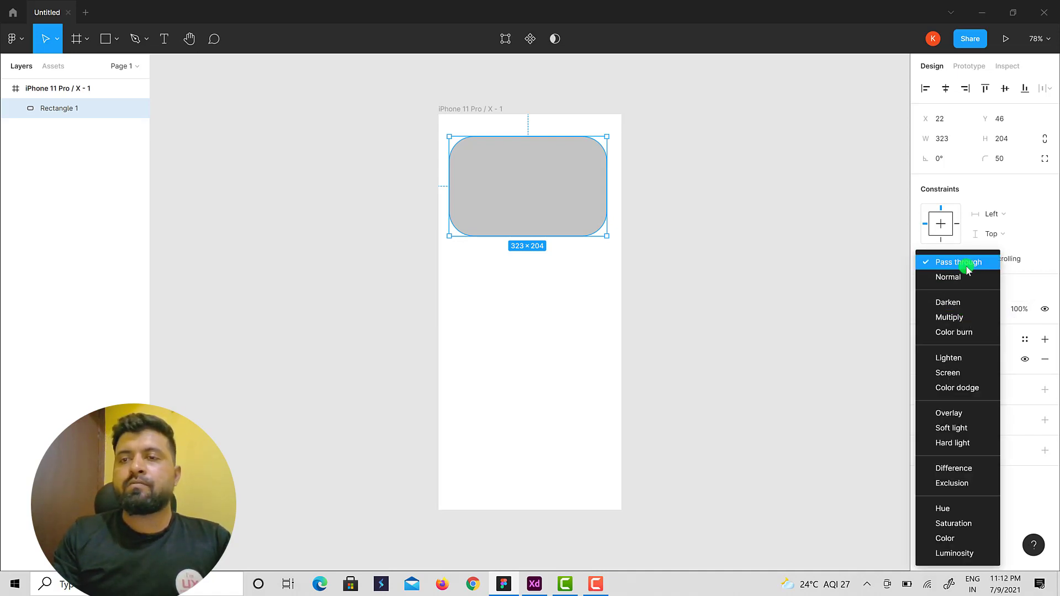
click(966, 263)
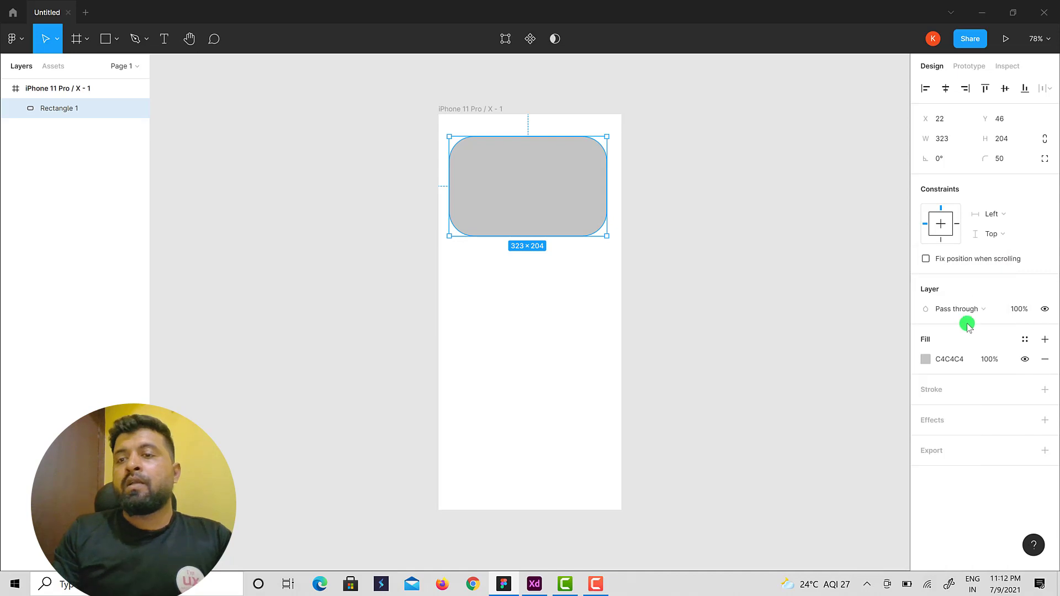
Change the rectangle's solid fill to a dark red, about A03636
click(956, 362)
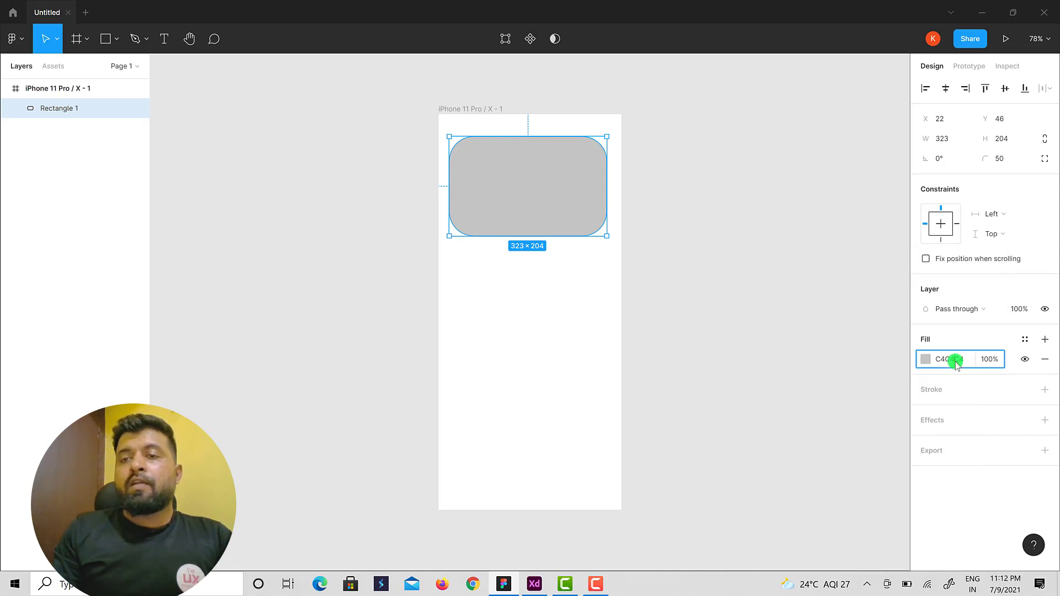
click(925, 360)
drag(847, 362, 868, 299)
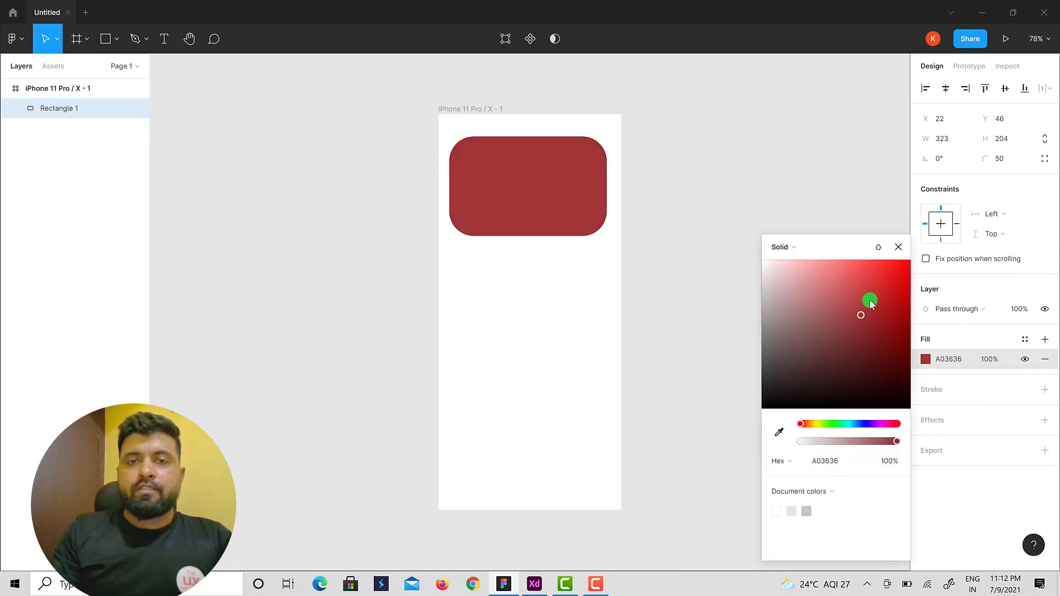
Brighten the rectangle's red fill to about C03535 and look through the fill types, keeping Solid
click(787, 252)
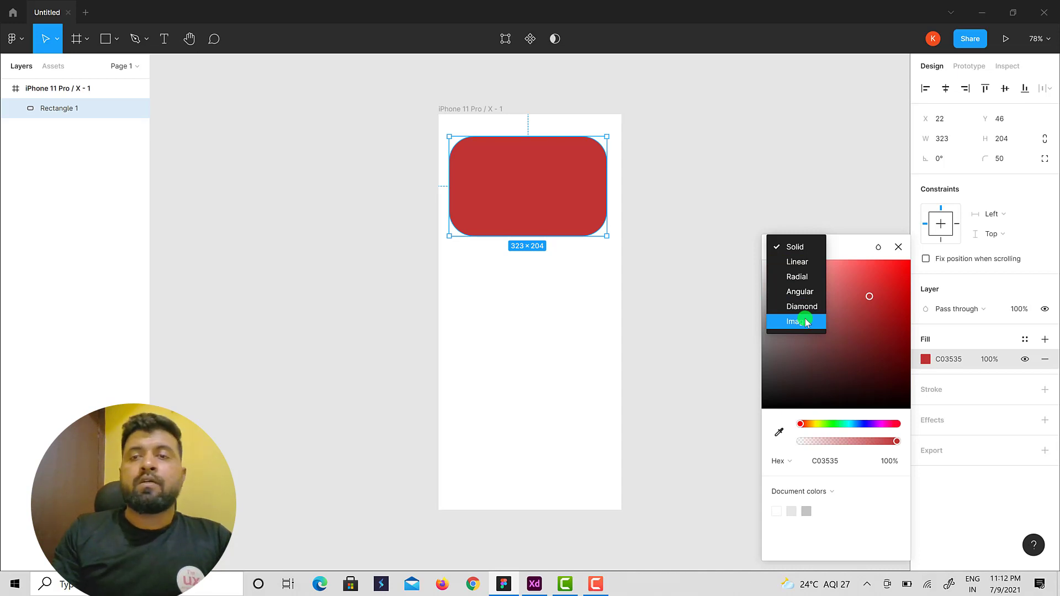
click(836, 193)
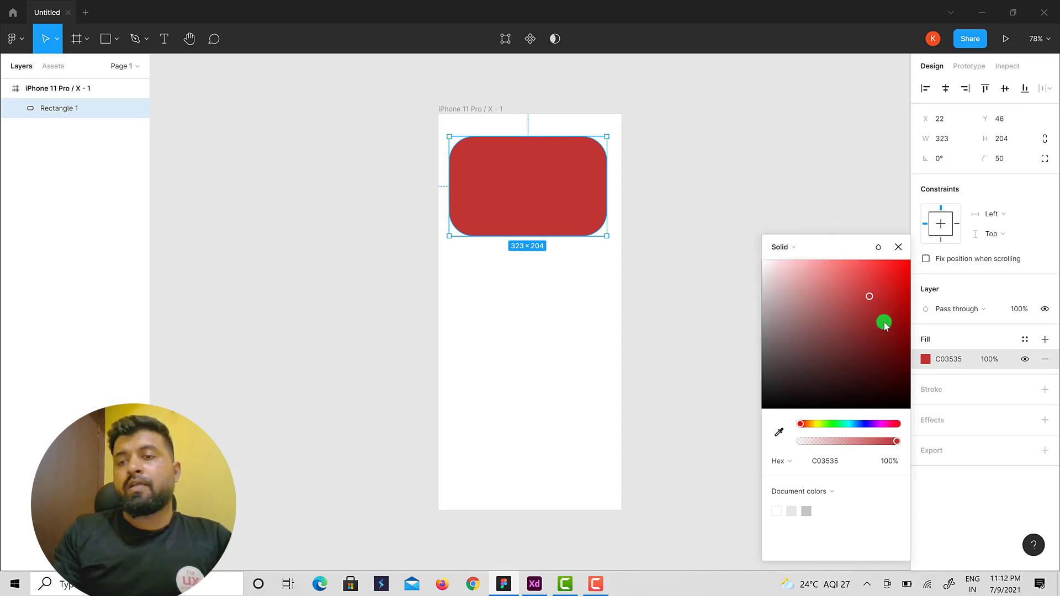
Give the rectangle a black inside stroke of 1, a drop shadow and a 1x PNG export setting
click(1045, 389)
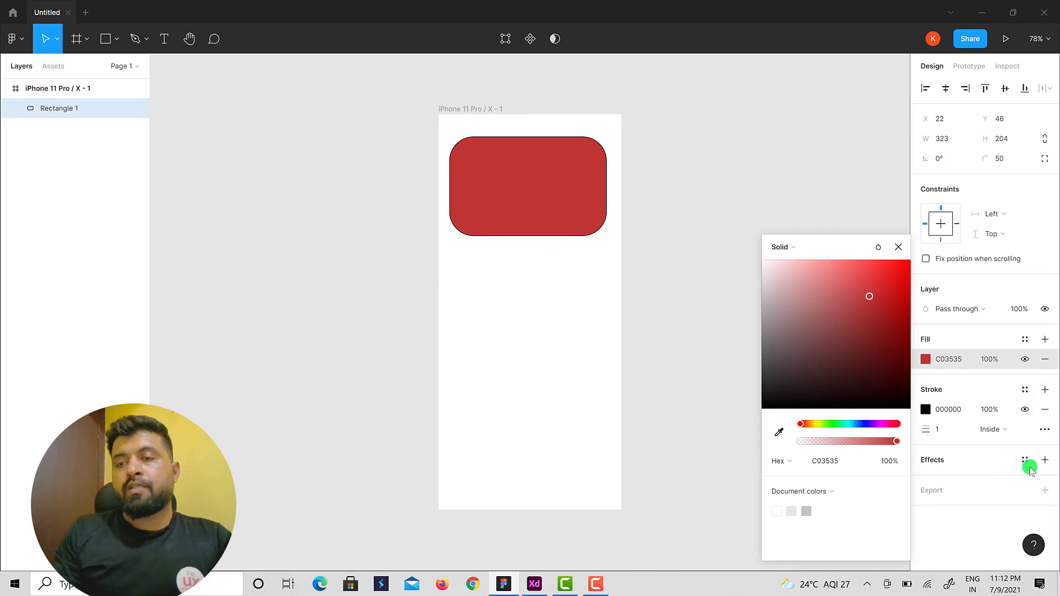
click(1044, 459)
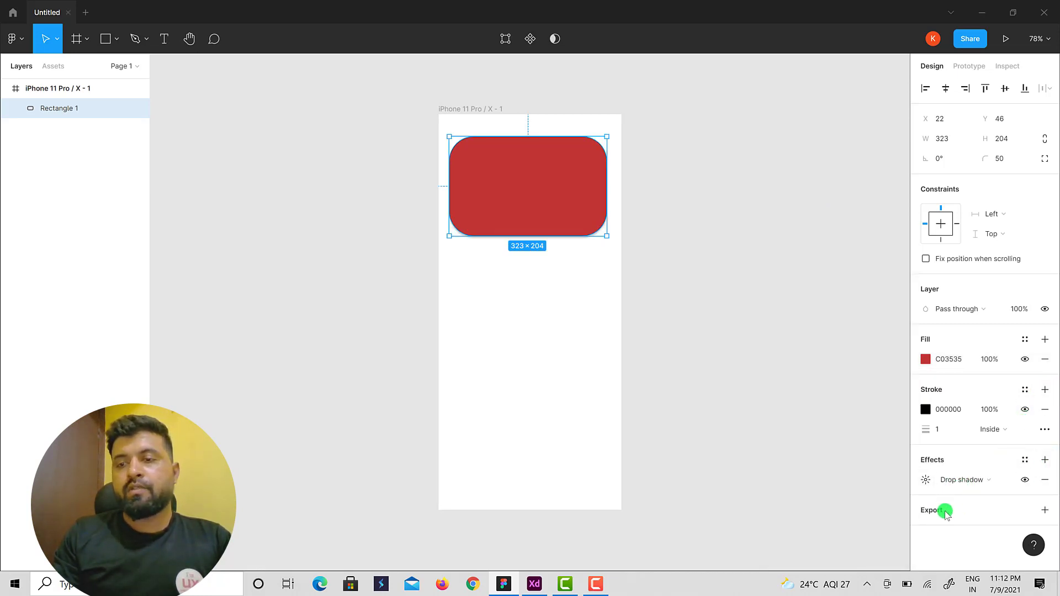
click(1044, 509)
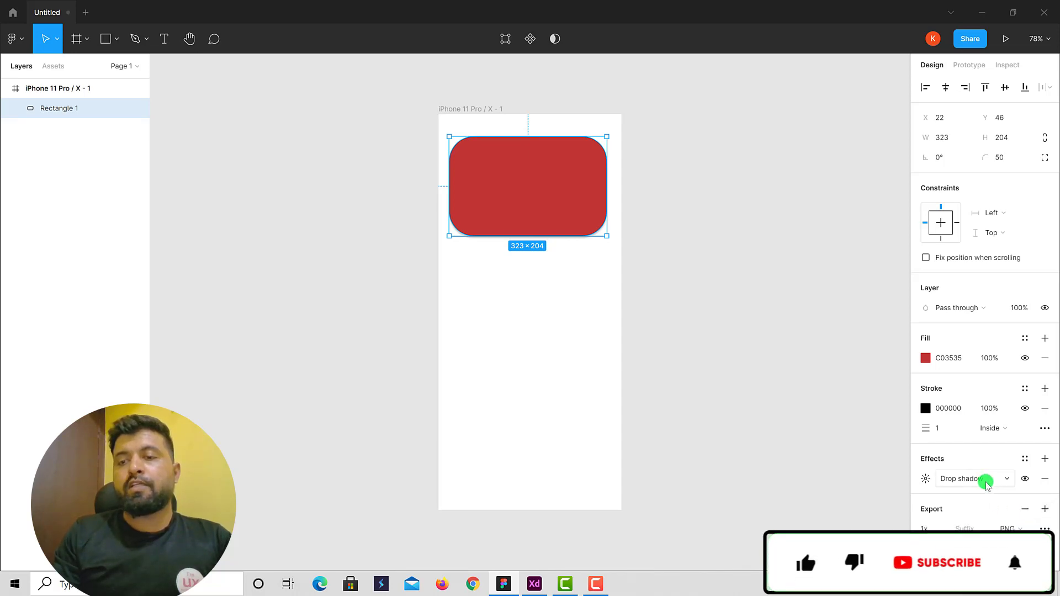
scroll(984, 479, down, 1)
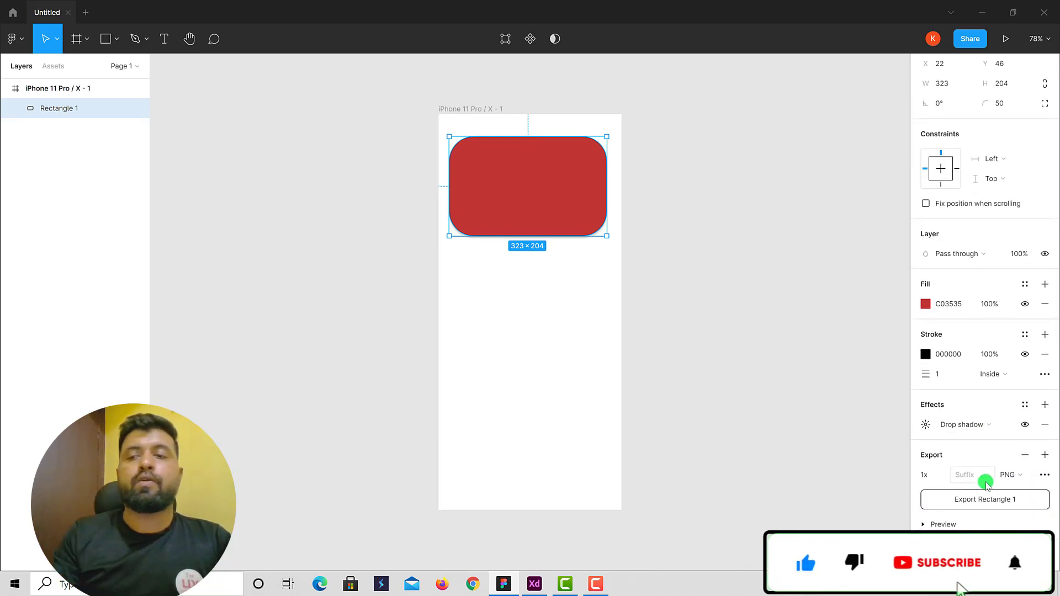
Switch to Adobe XD and draw a rectangle about 322 × 199 in the upper part of the iPhone X, XS, 11 Pro artboard
click(534, 583)
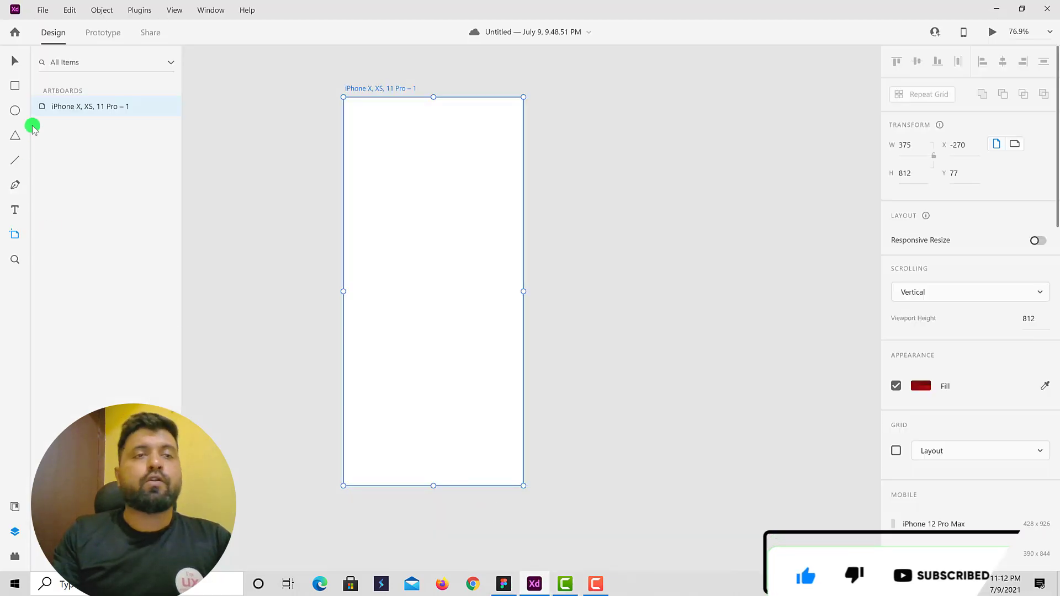
click(16, 88)
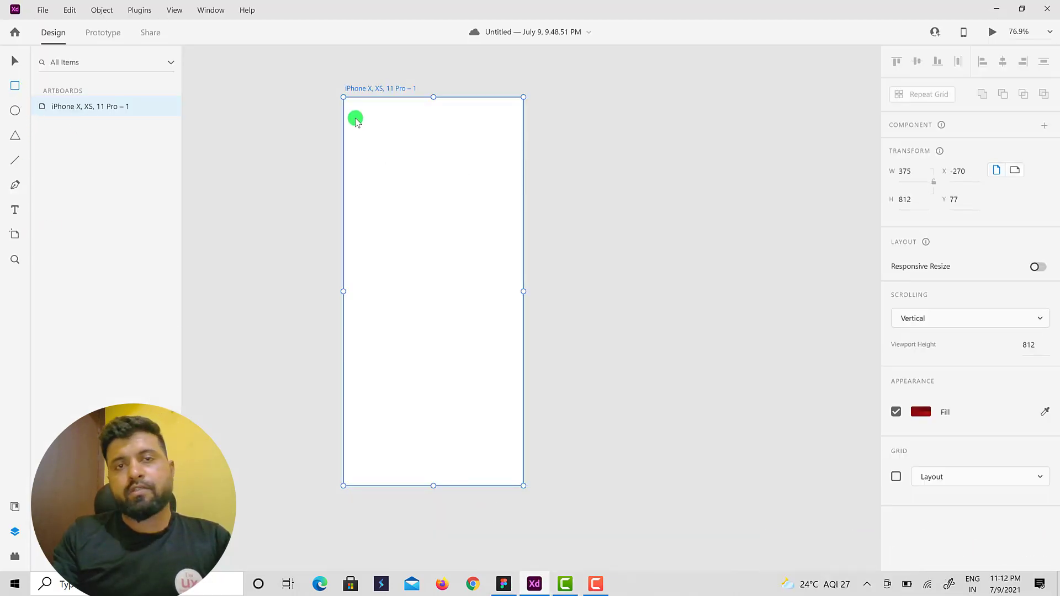
drag(353, 118, 507, 213)
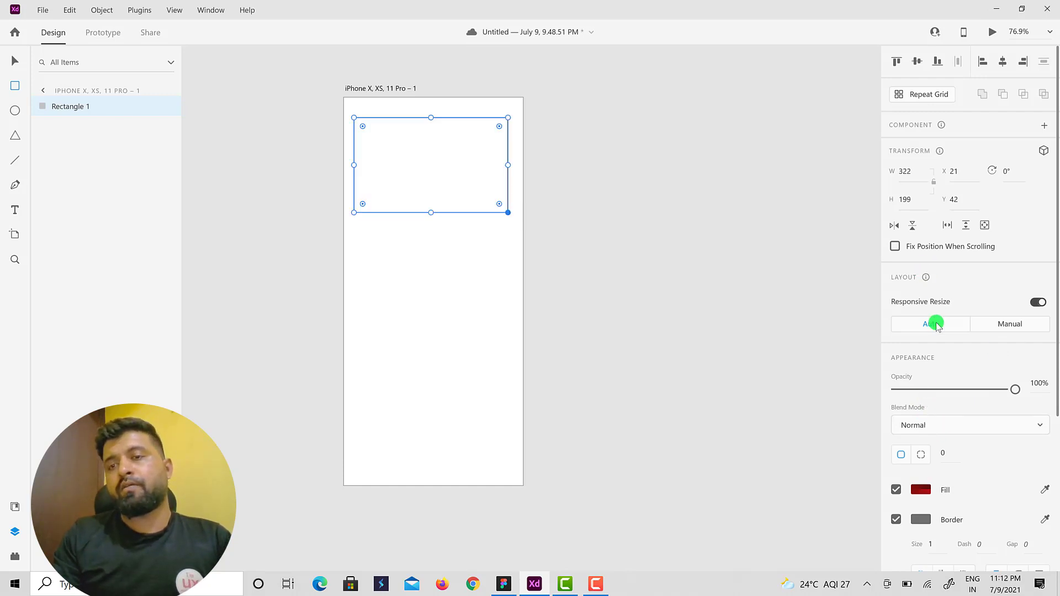
Round all the rectangle's corners with a radius of 50
click(899, 451)
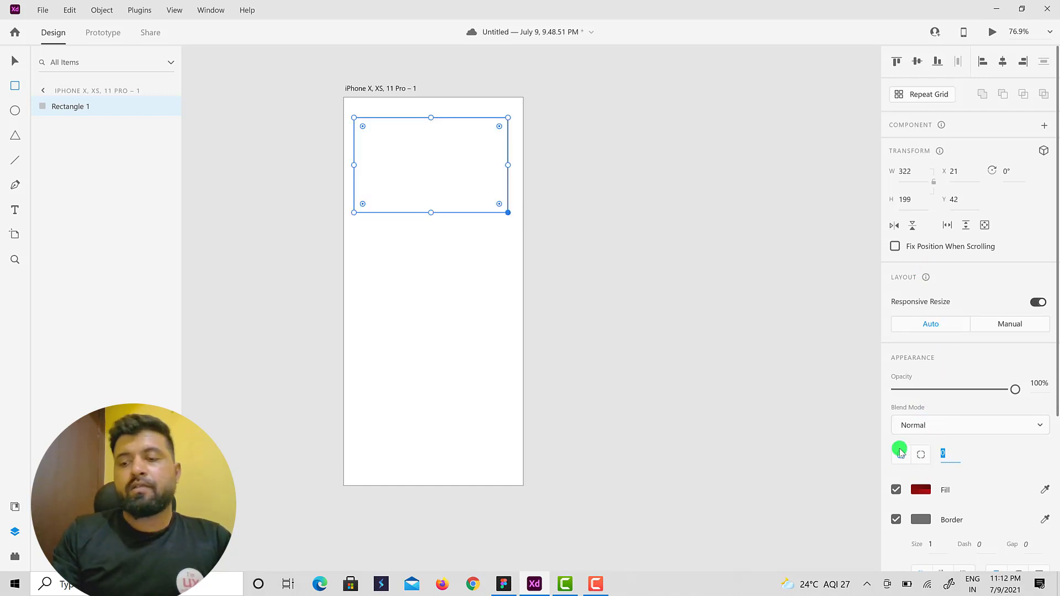
text(50)
key(Return)
Change the rectangle's fill to pure red, FF0000, and look through the gradient types, keeping Solid Color
click(923, 490)
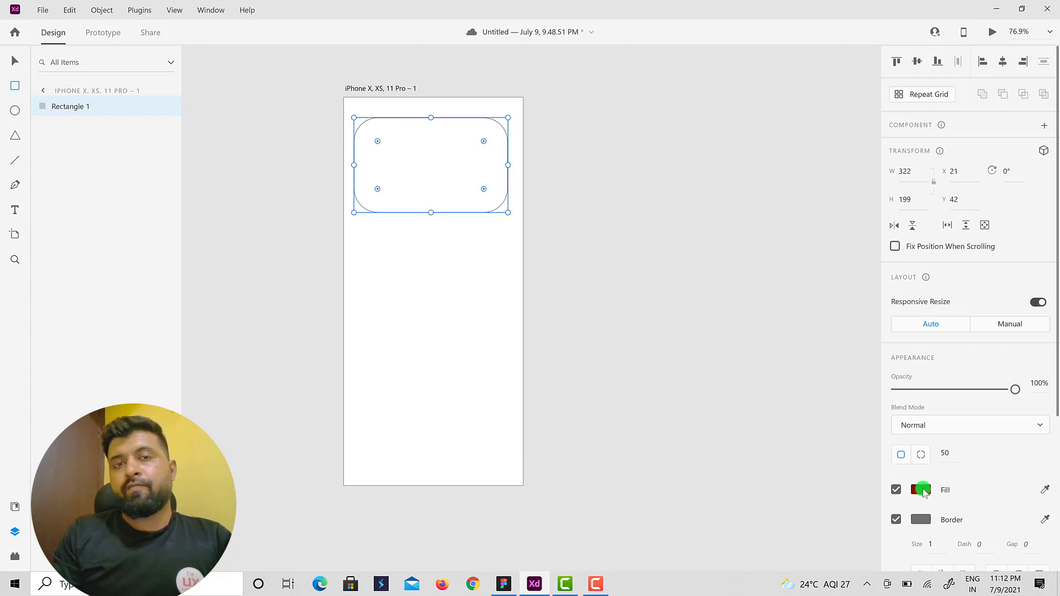
click(915, 491)
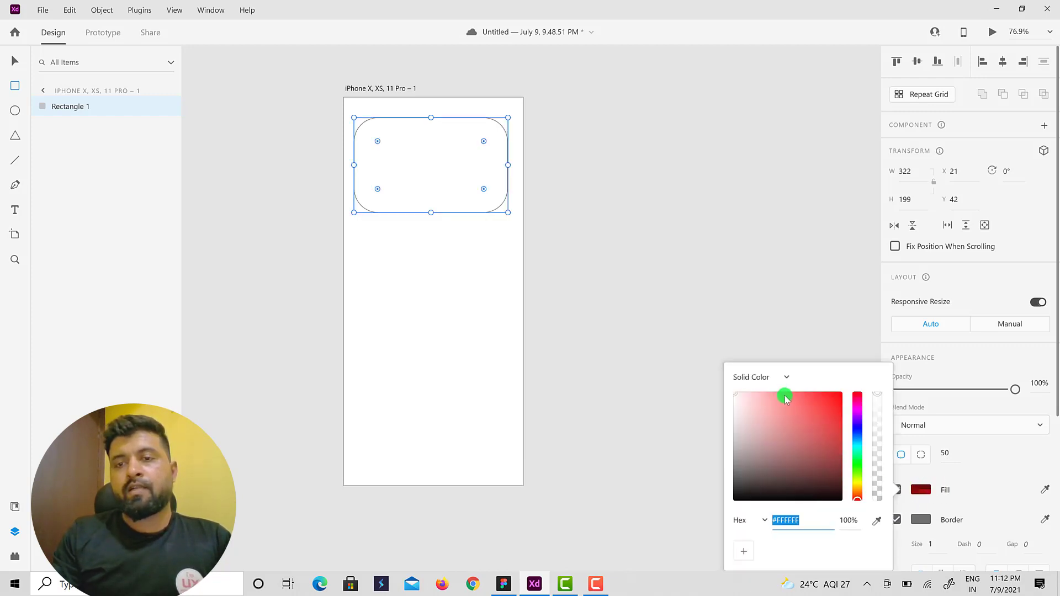
drag(808, 414, 845, 395)
click(780, 378)
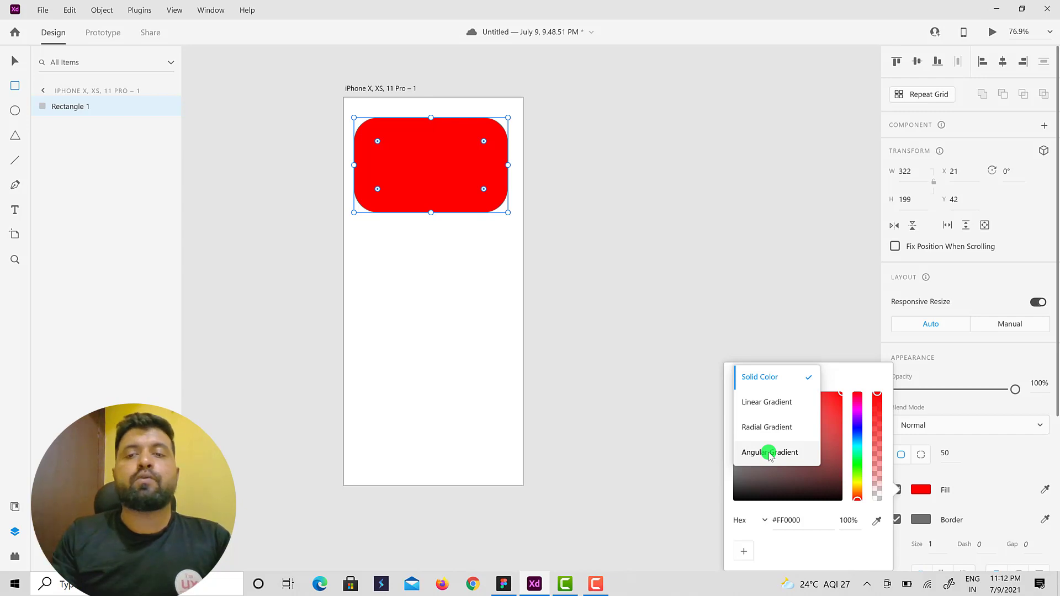
click(956, 455)
Turn on the rectangle's inner shadow and drop shadow, trying background blur and switching it off again
scroll(970, 440, down, 4)
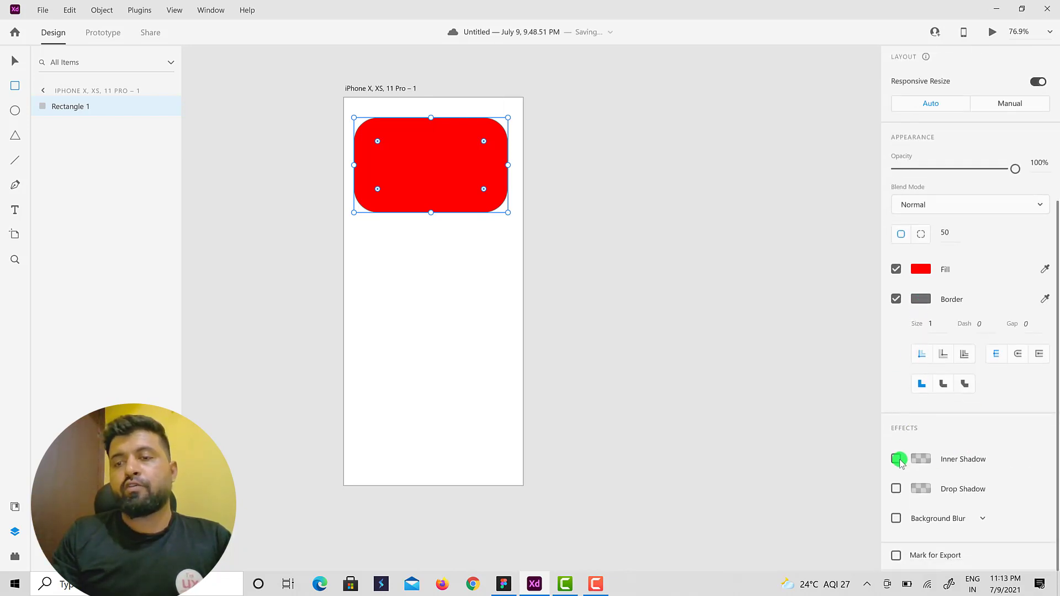
click(896, 459)
click(896, 518)
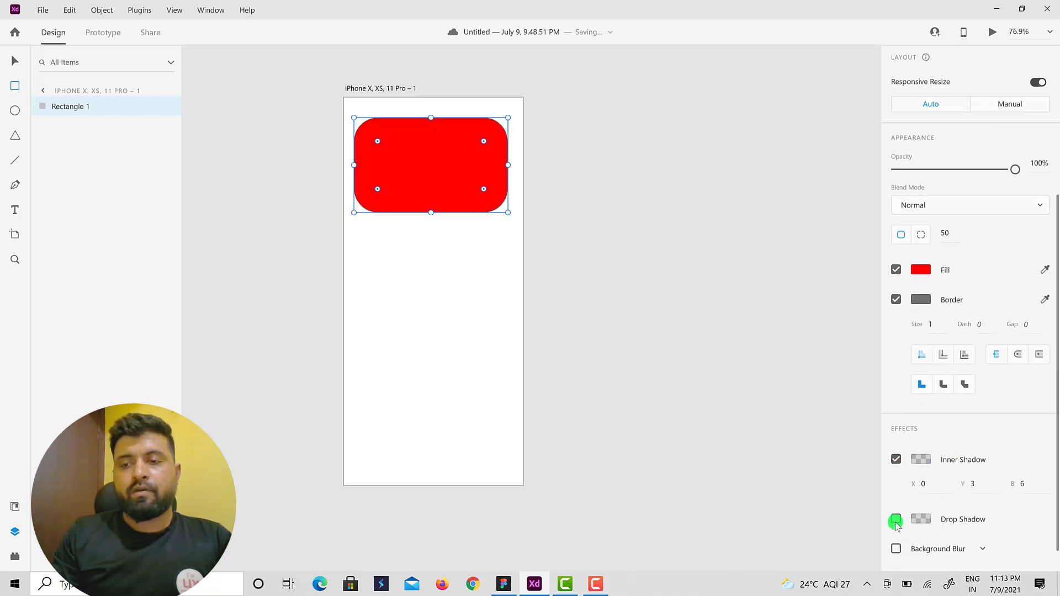
scroll(925, 521, down, 1)
click(896, 518)
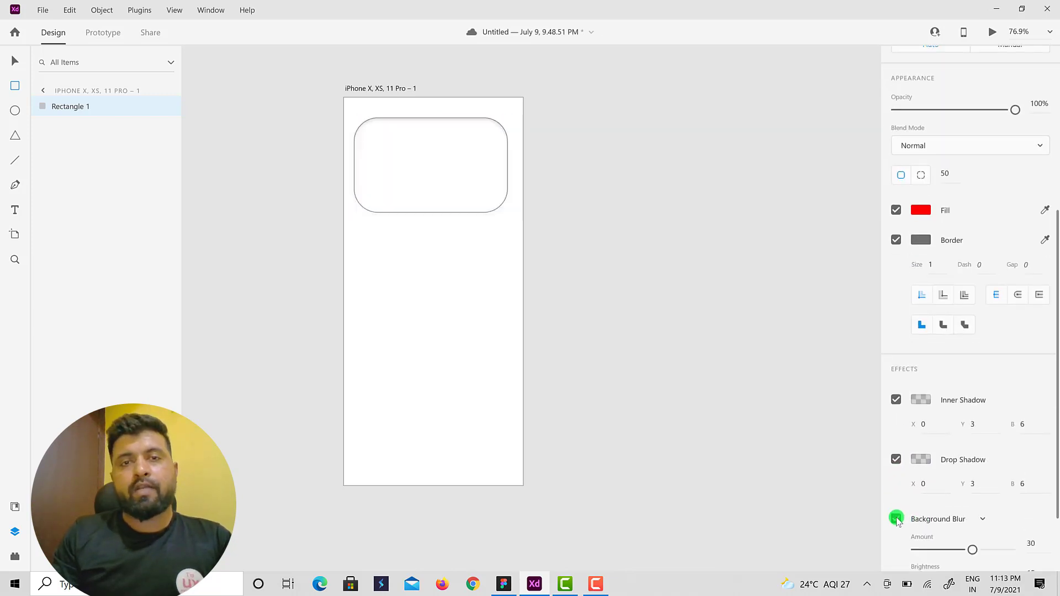
click(896, 518)
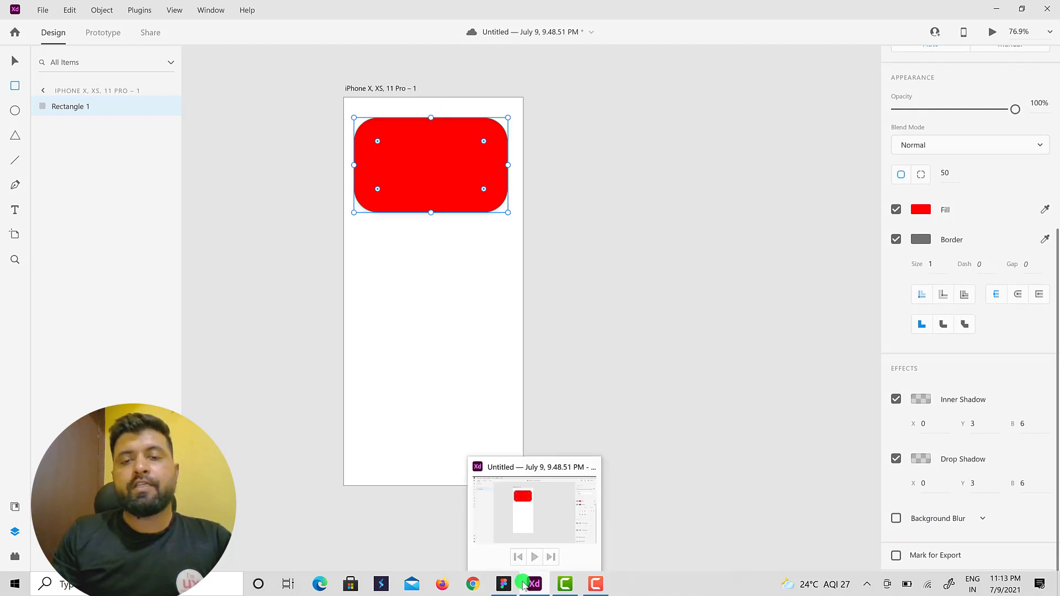
Switch to Figma to compare its styled rectangle and return to Adobe XD
click(504, 584)
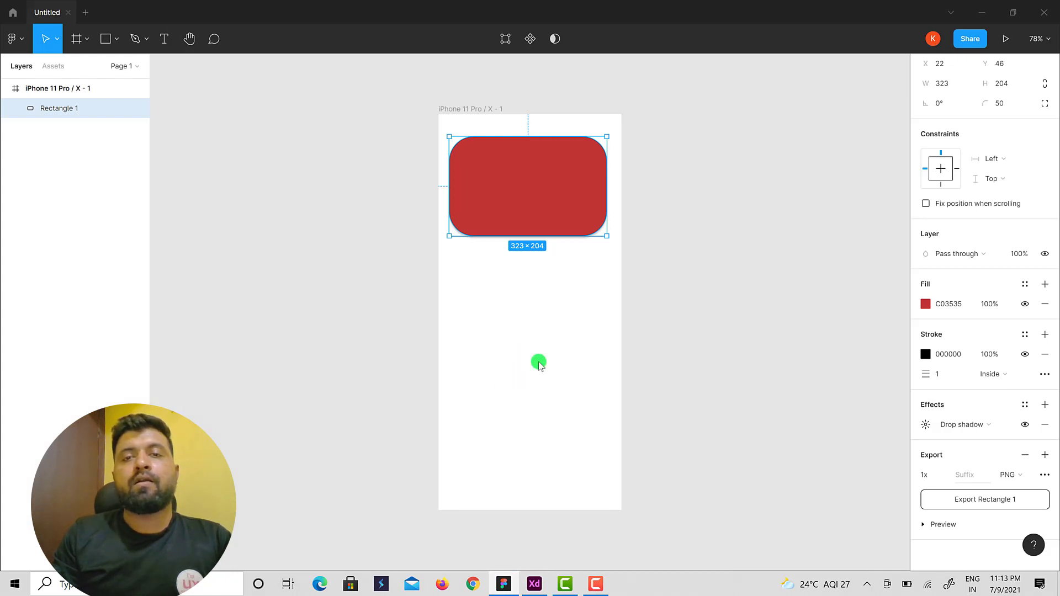
click(533, 586)
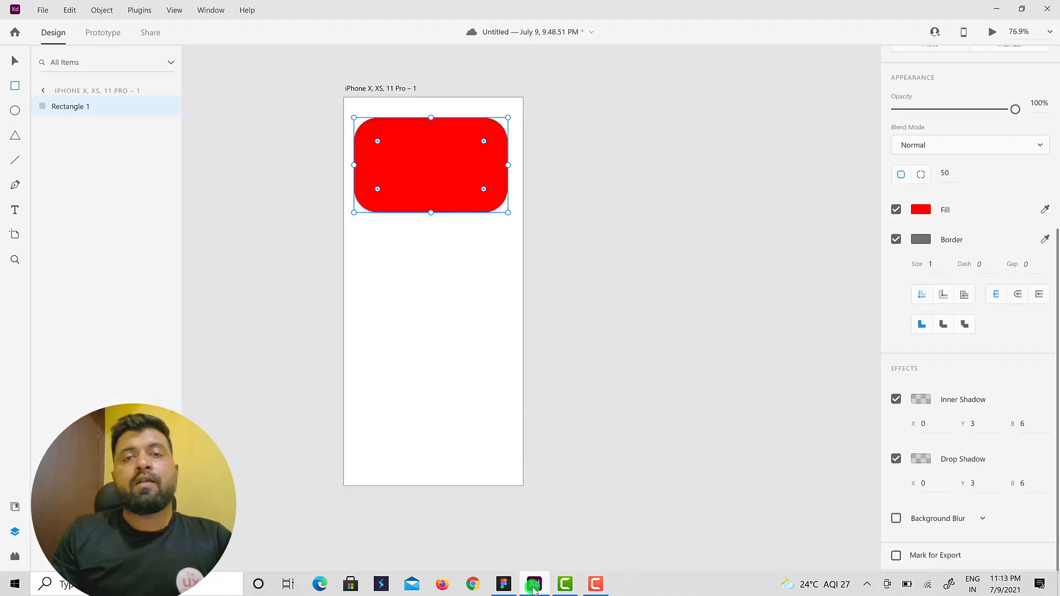
key(ctrl+c)
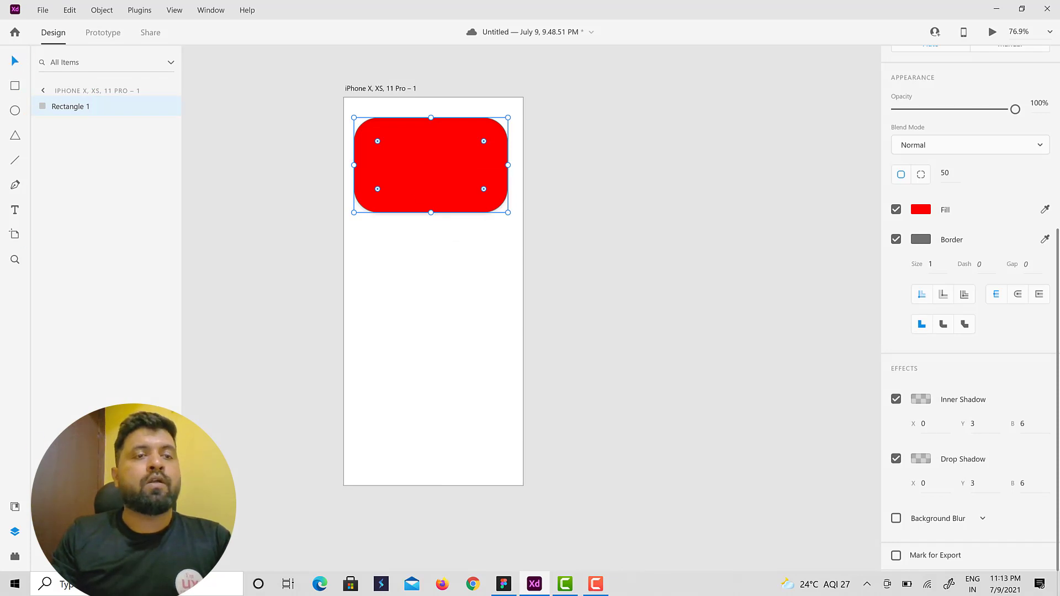
Open the Pixels plugin's image search for the selected rectangle
click(16, 557)
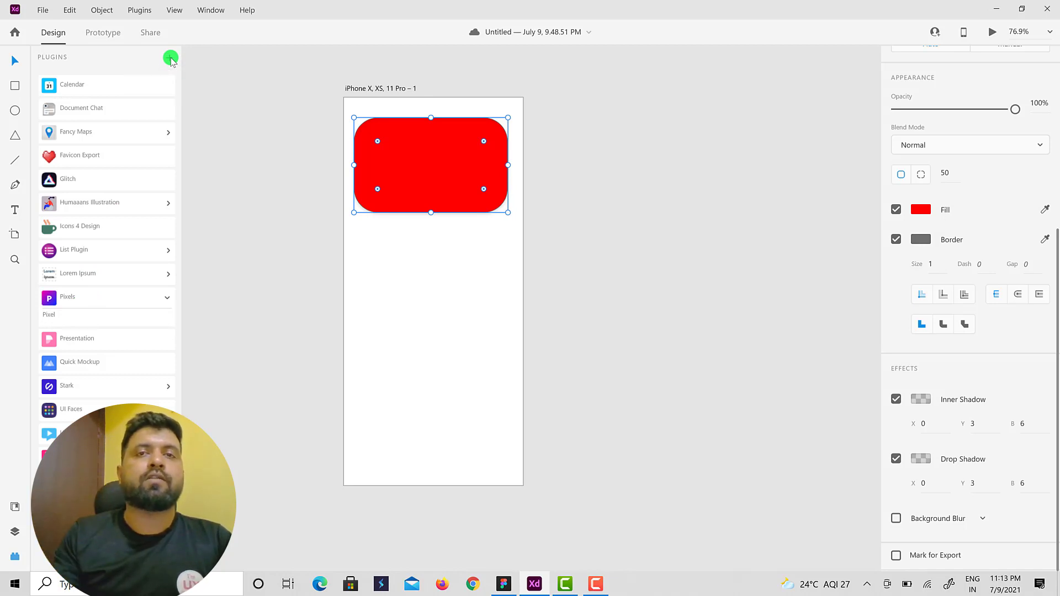
click(59, 298)
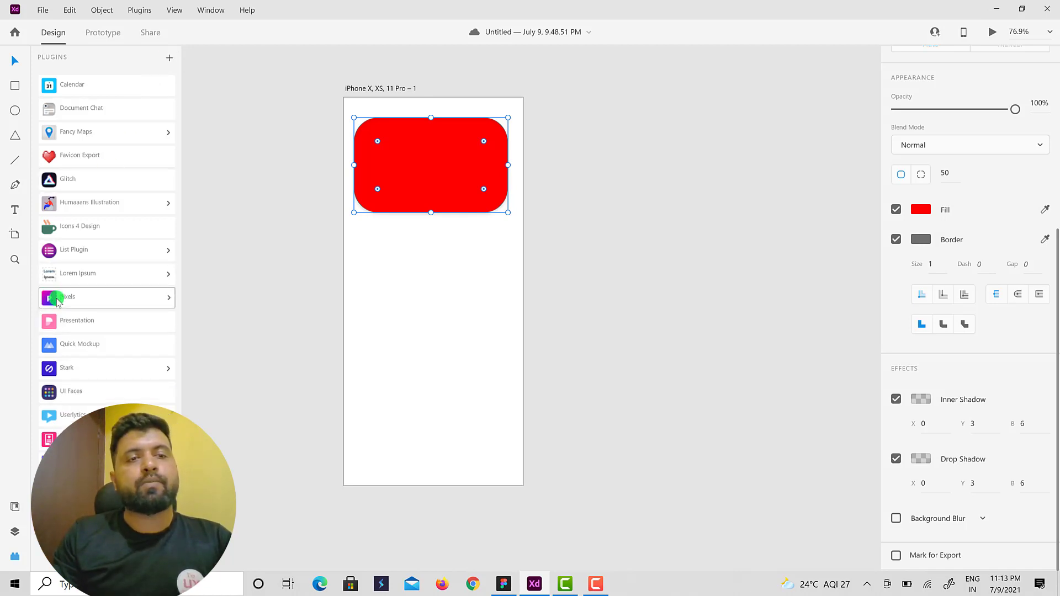
click(58, 298)
click(60, 318)
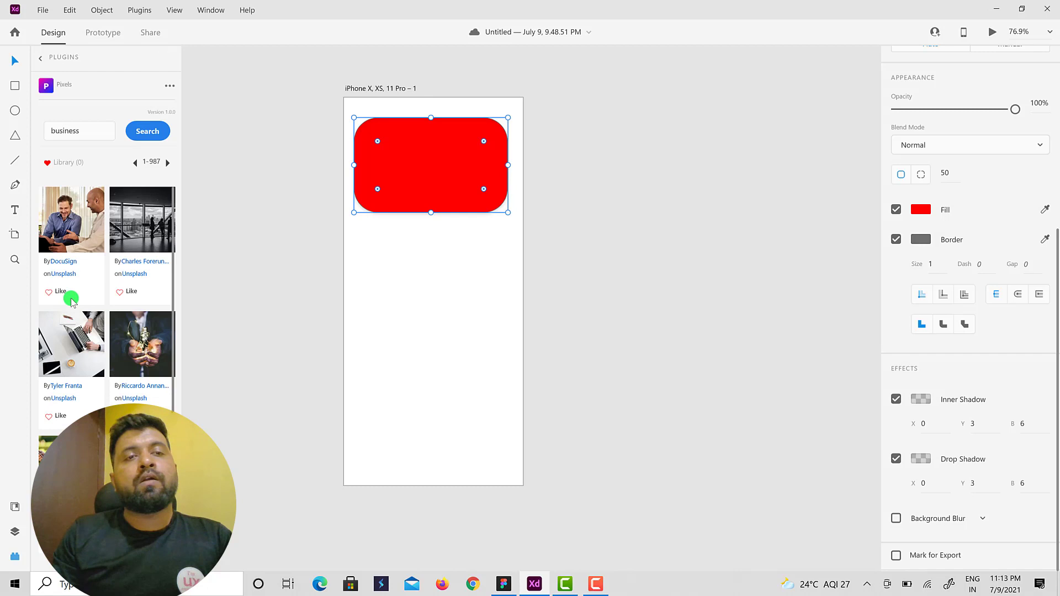
Search the plugin's images for "food" and fill the rectangle with the photo of the meat and salad plate
double_click(88, 139)
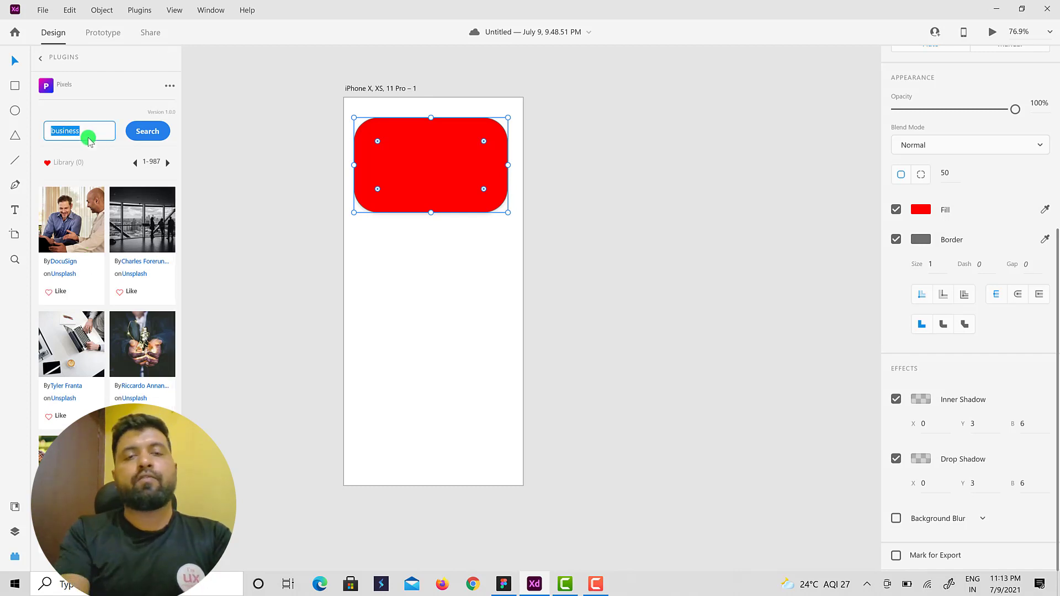
text(food)
key(Return)
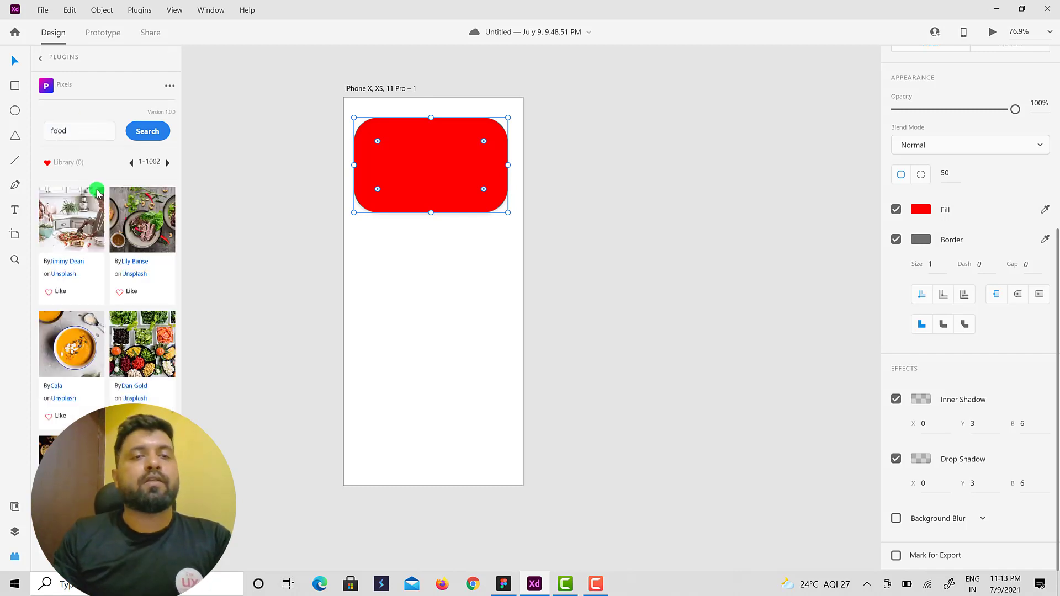
click(138, 224)
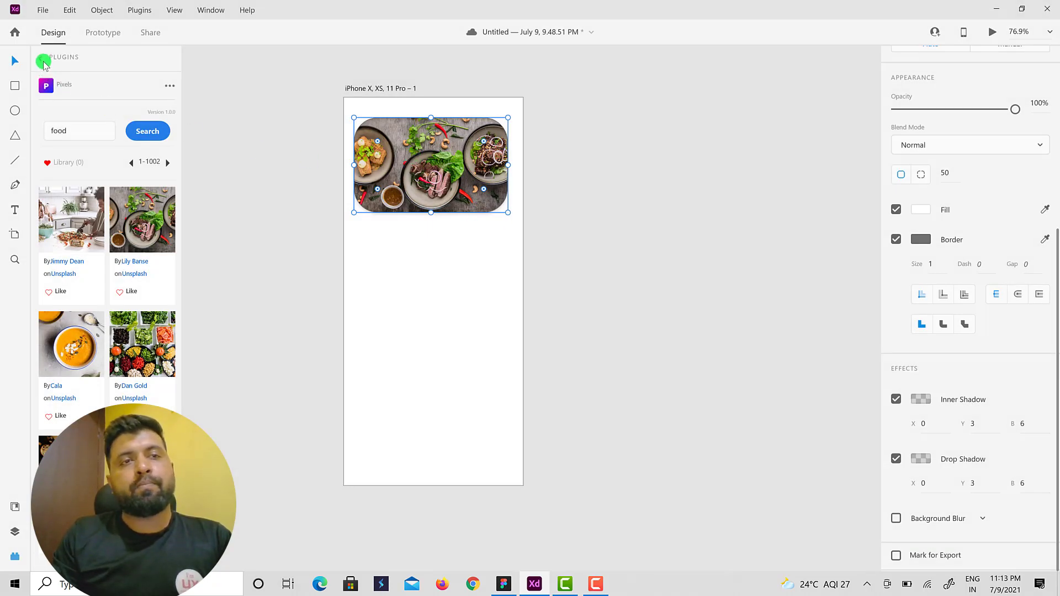
Switch to Figma and look at the plugins offered for the red rectangle
click(504, 585)
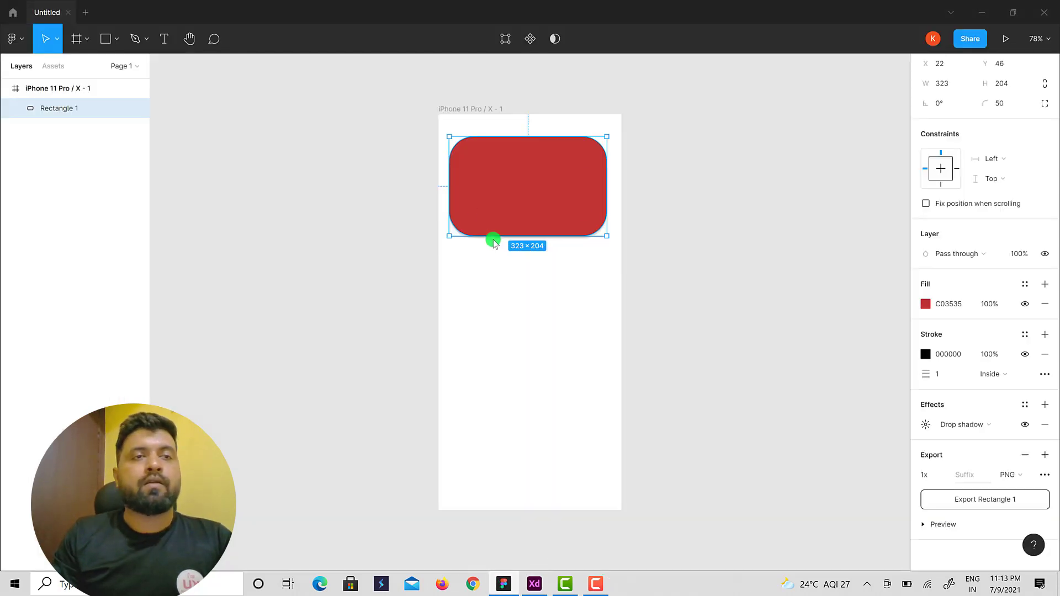
right_click(528, 190)
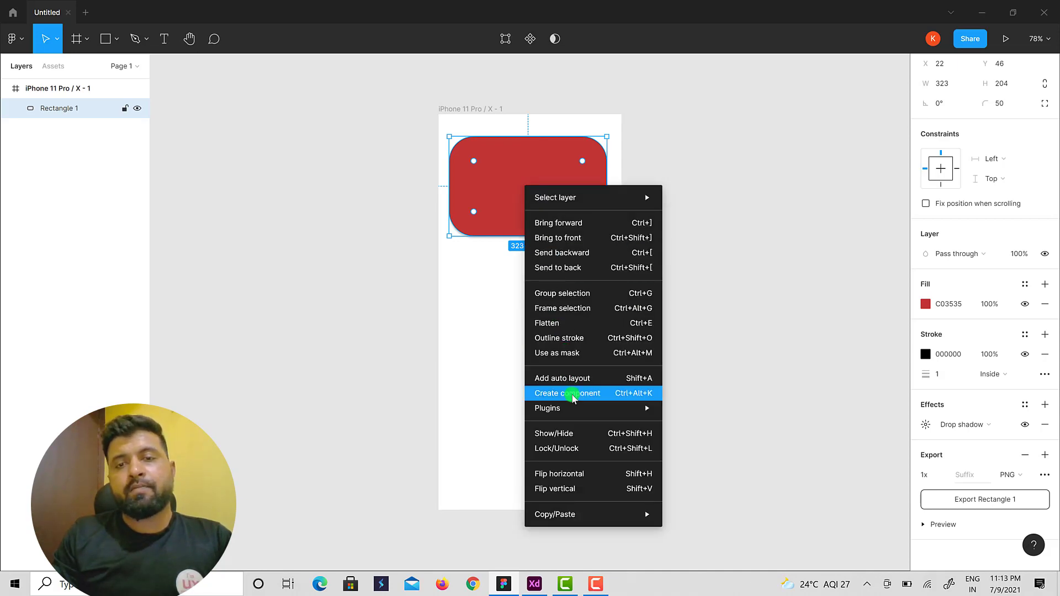
mouse_move(572, 408)
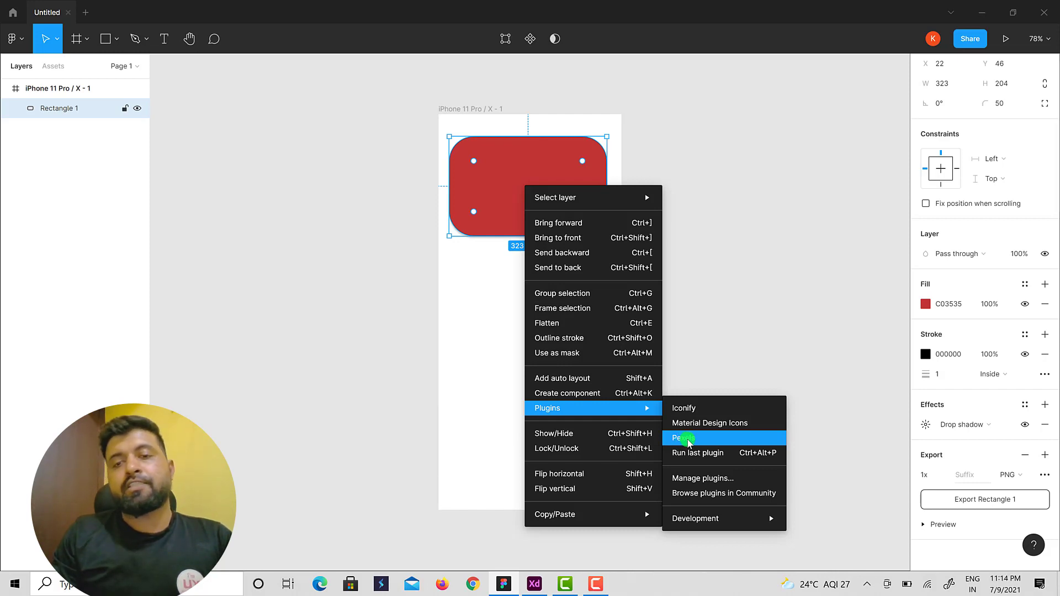
Browse the trending plugins in the Figma Community and return to the Untitled design file
click(12, 19)
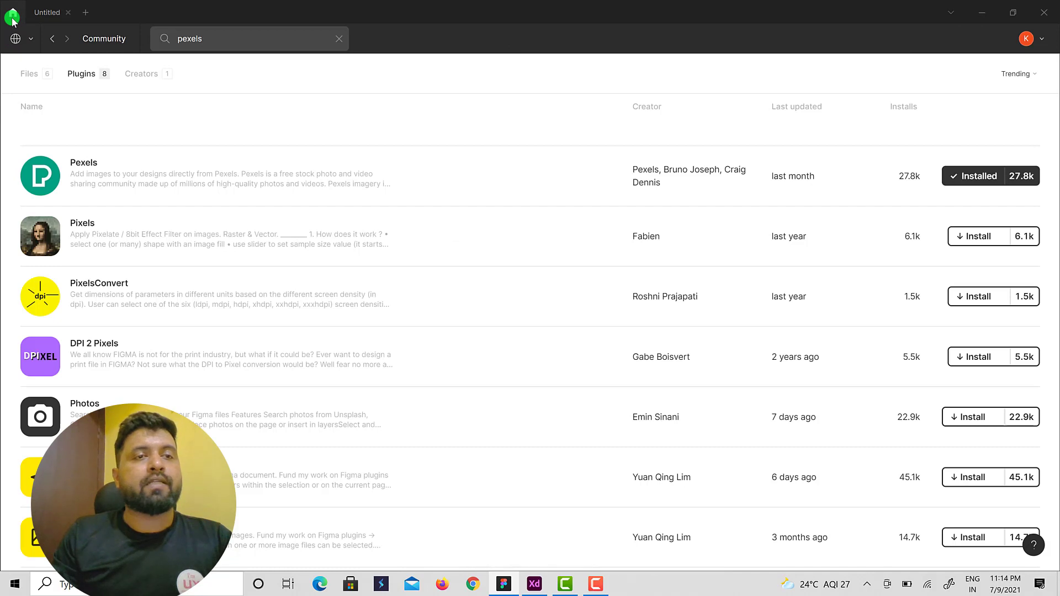
click(50, 38)
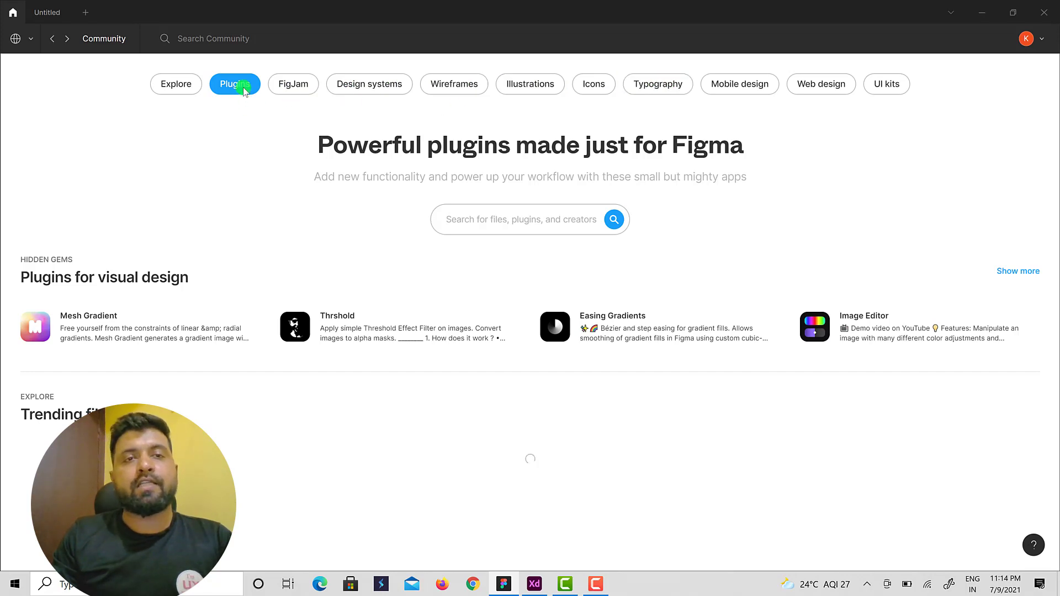
scroll(270, 298, down, 8)
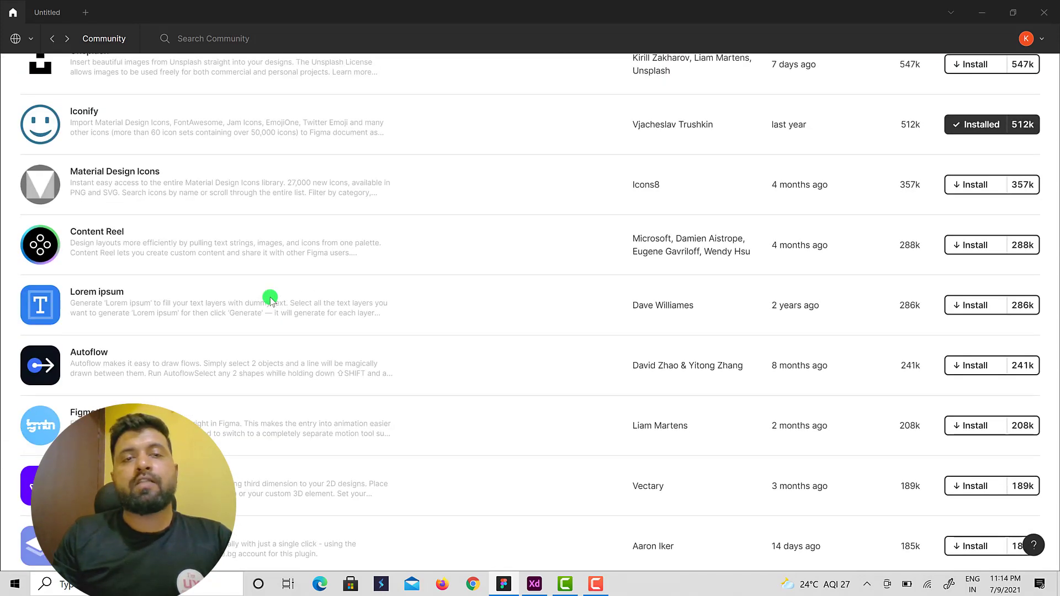
scroll(270, 298, down, 7)
scroll(270, 298, up, 15)
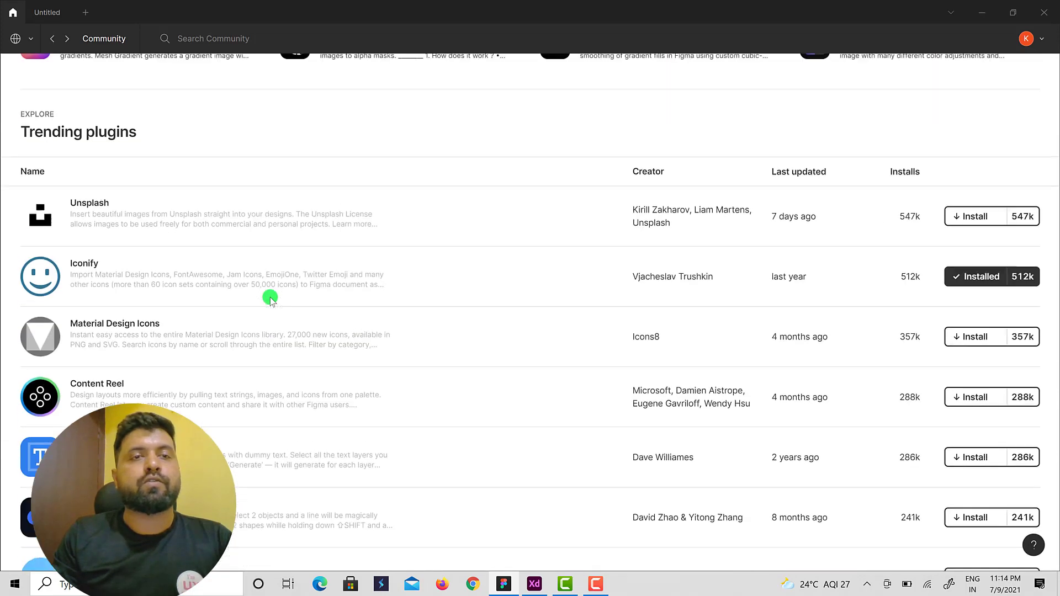
scroll(270, 298, down, 4)
scroll(270, 298, up, 4)
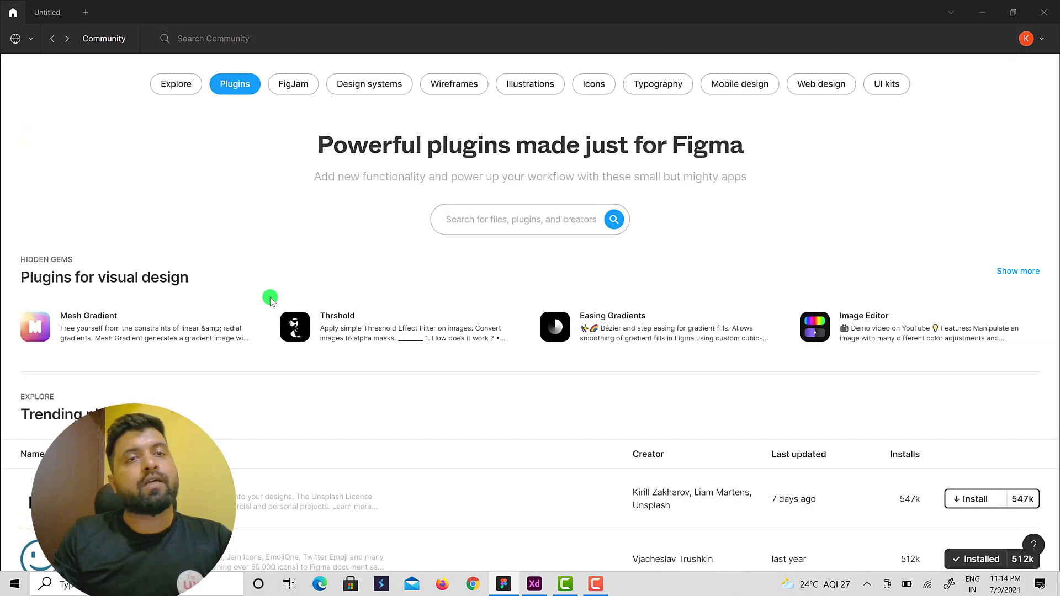
click(49, 13)
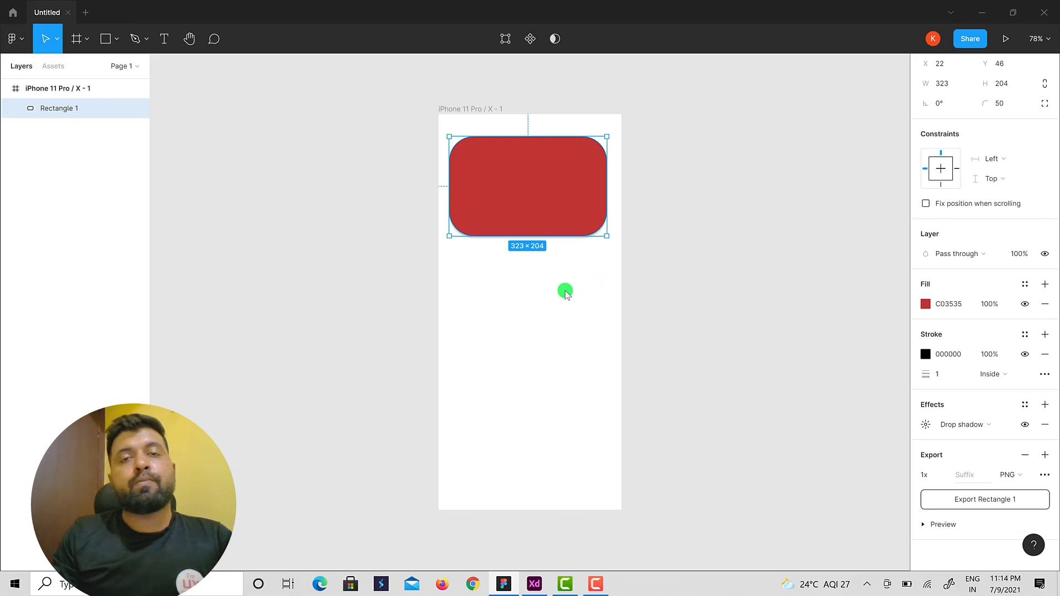
Search the Pexels plugin for "food" and fill the red rectangle with the photo of egg and avocado toast
right_click(533, 198)
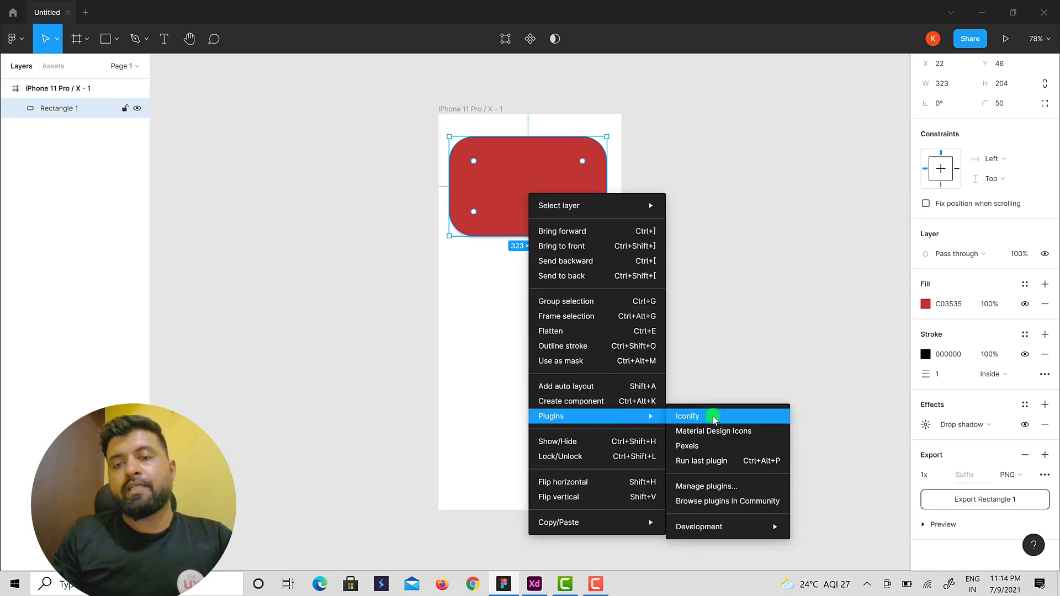
click(708, 450)
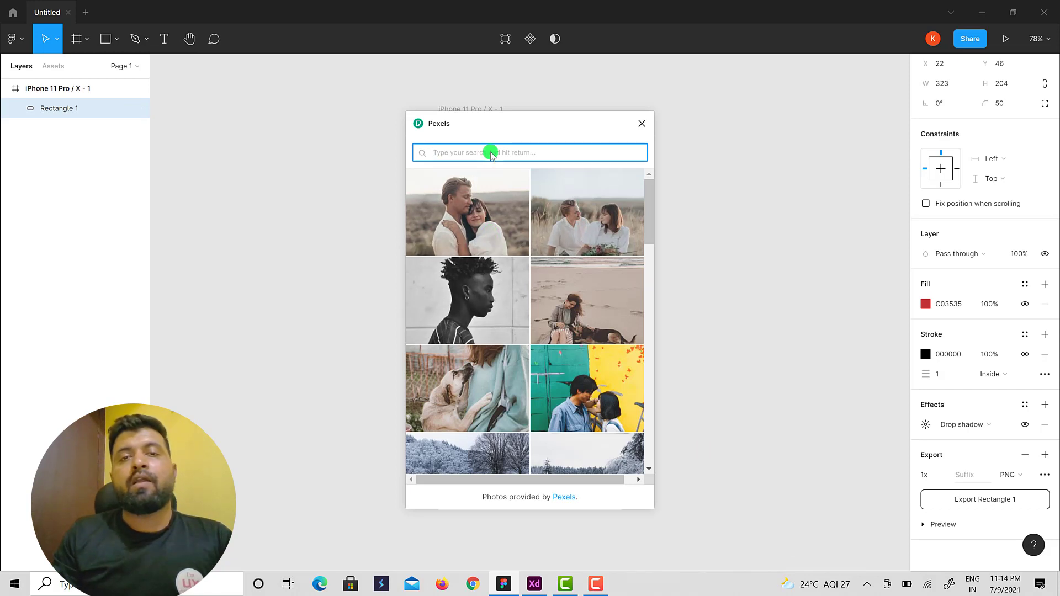
text(food)
key(Return)
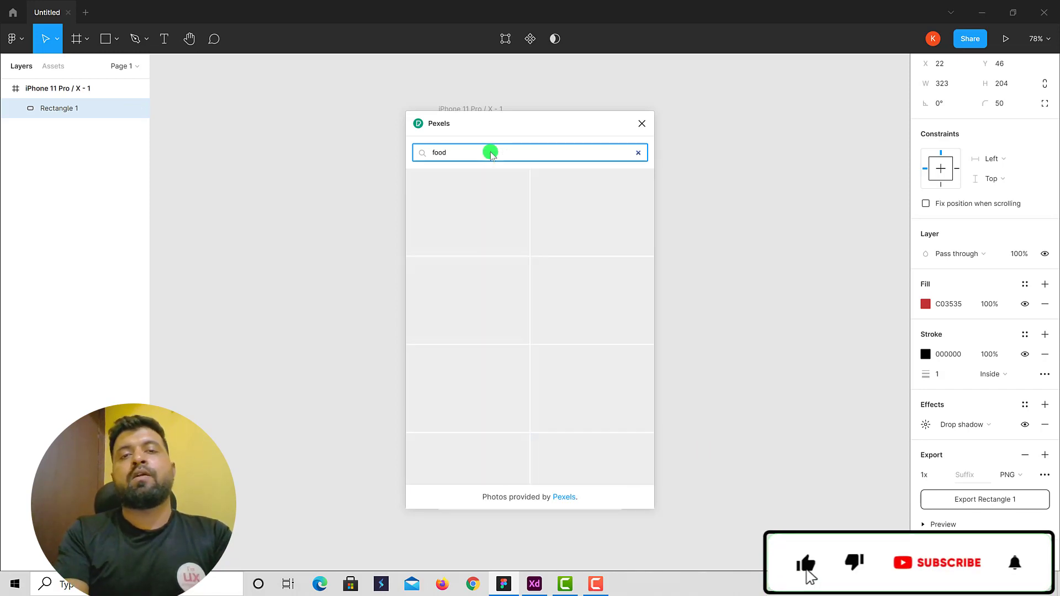
click(590, 265)
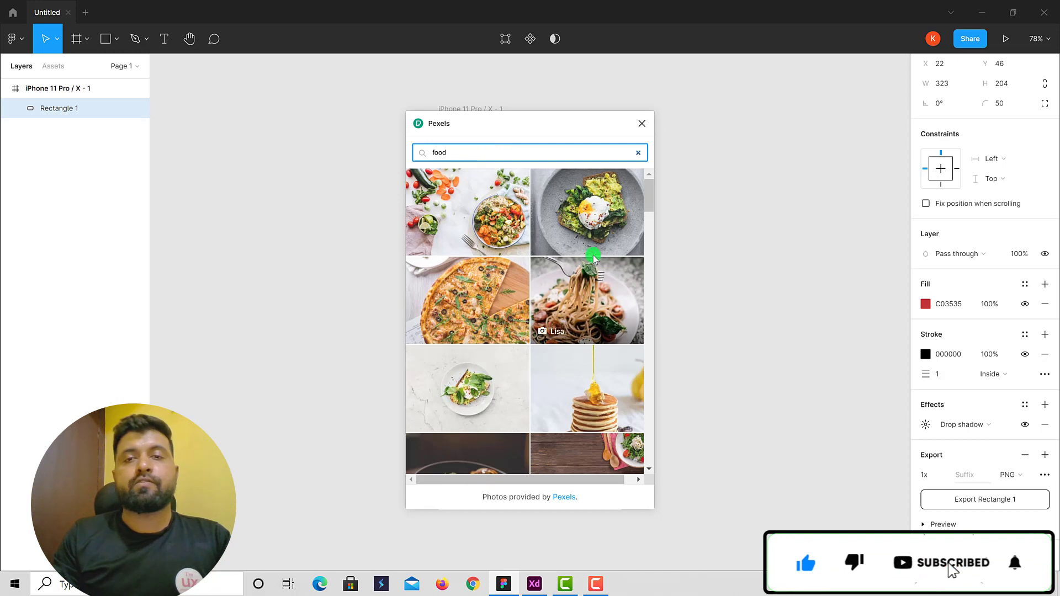
click(641, 125)
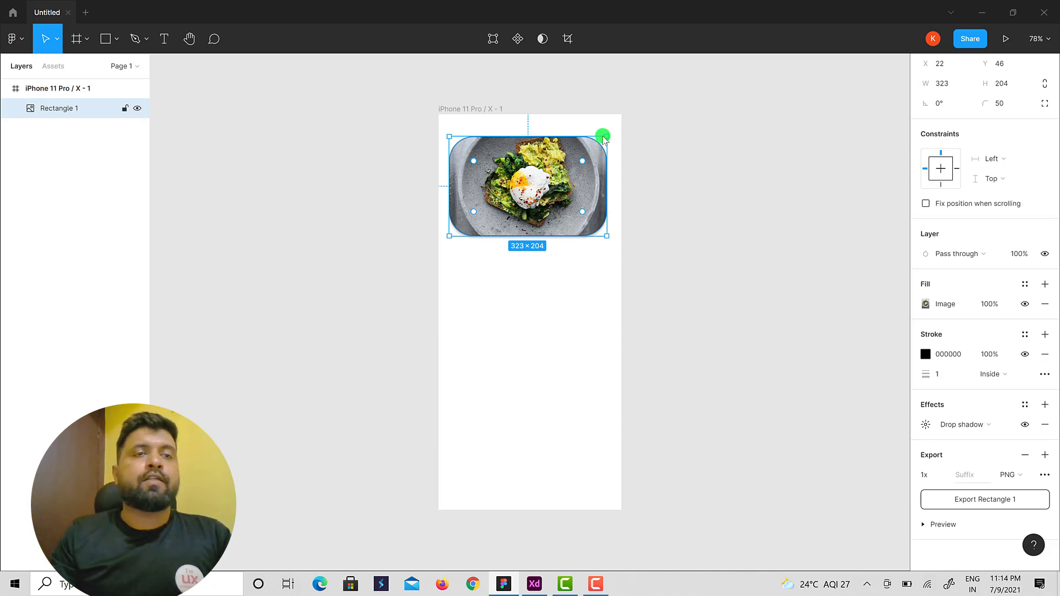
click(545, 290)
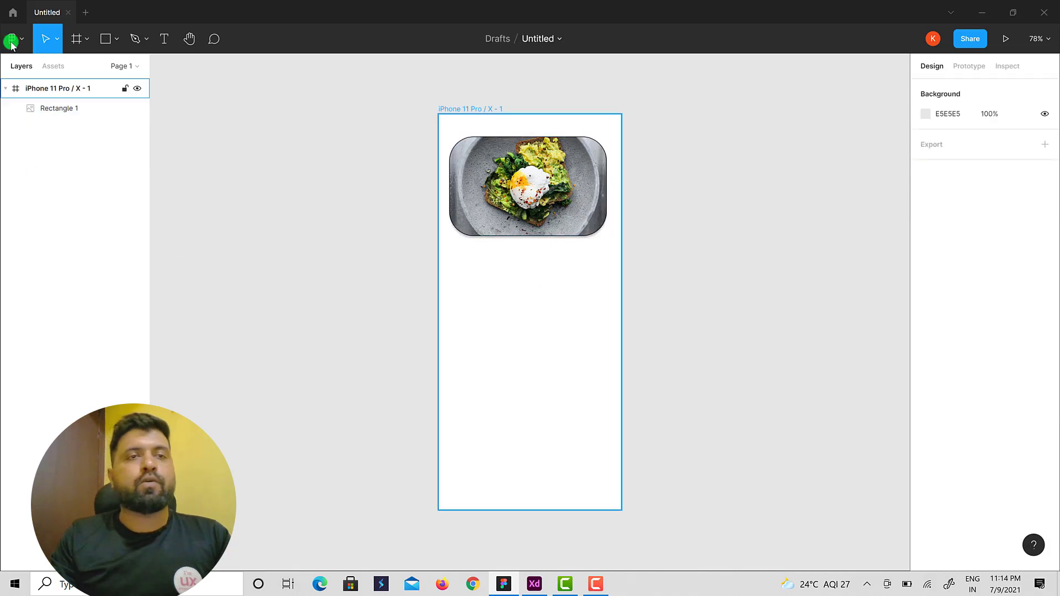
Draw a circle about 209 × 209 centred below the food image on the iPhone frame
click(117, 44)
click(92, 114)
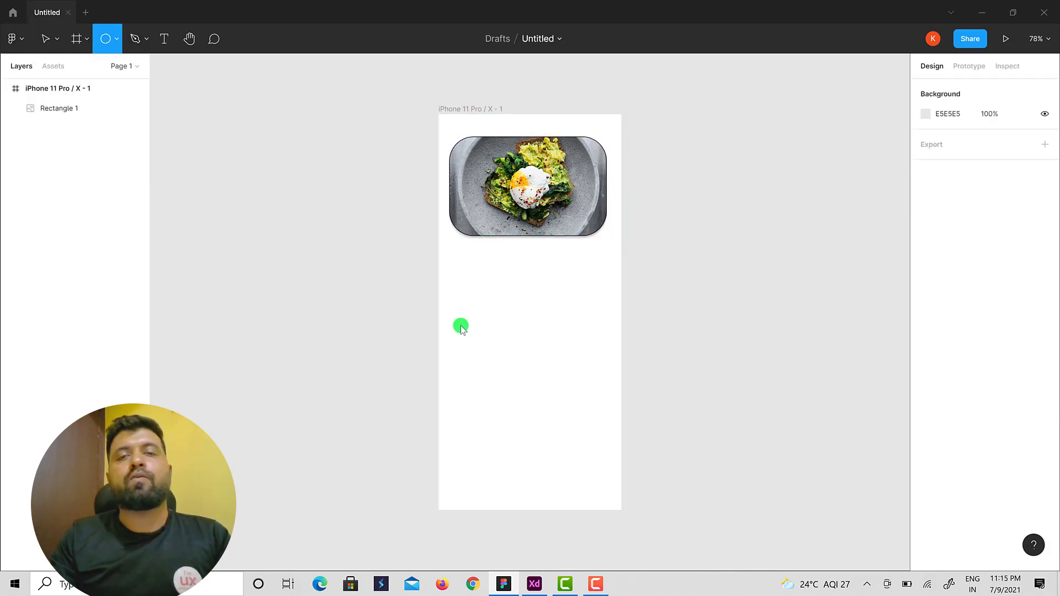
mouse_move(489, 296)
mouse_down()
mouse_move(587, 409)
mouse_move(542, 379)
mouse_move(527, 345)
mouse_up()
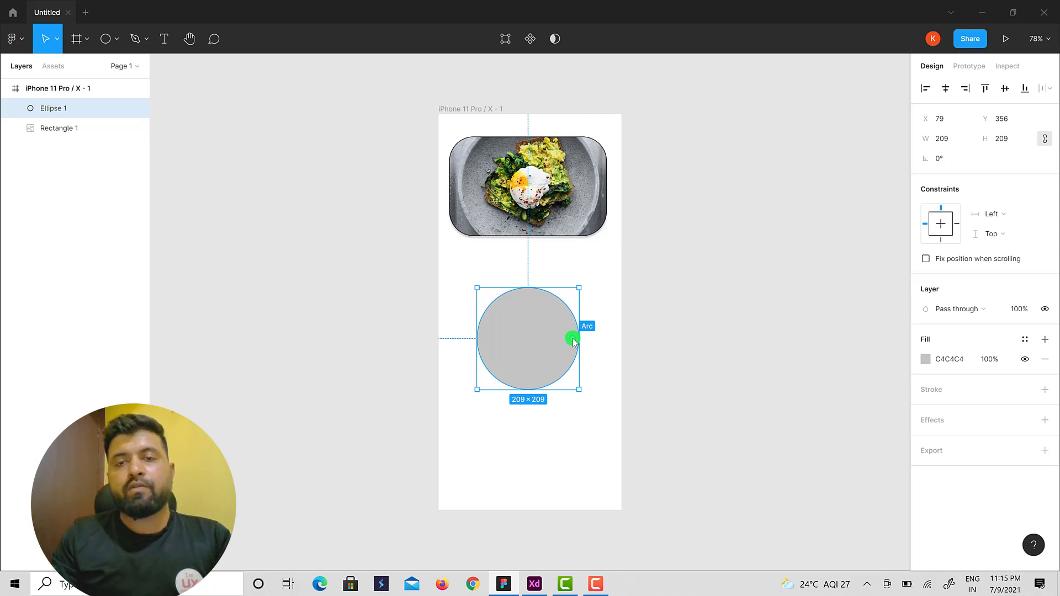
Turn the circle into a thin full ring using its arc controls, with an inner ratio of about 80% and a 100% sweep
drag(572, 341, 538, 326)
drag(540, 319, 528, 344)
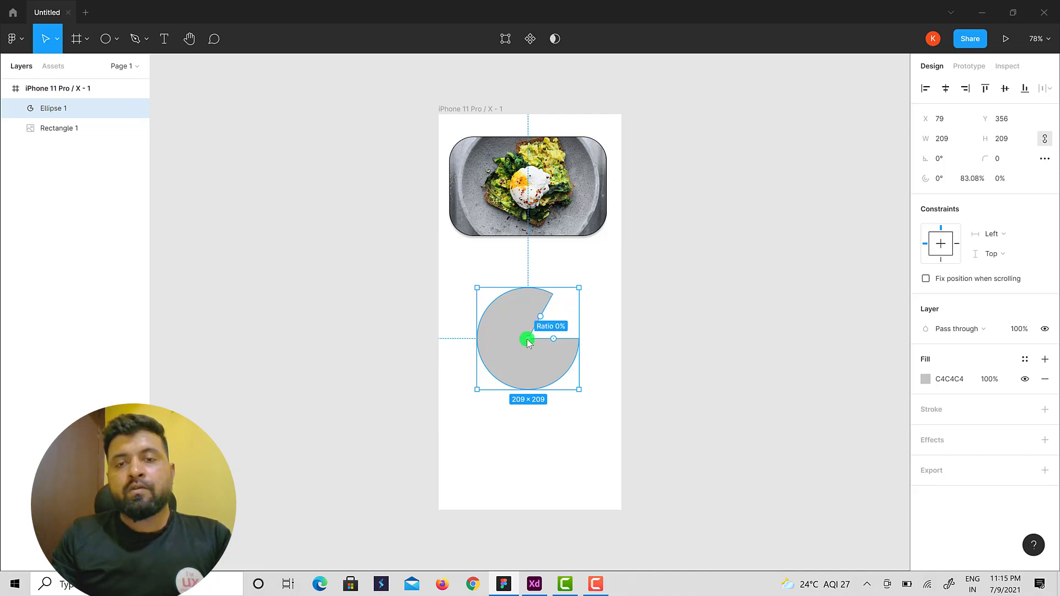
drag(522, 343, 488, 350)
drag(553, 305, 578, 343)
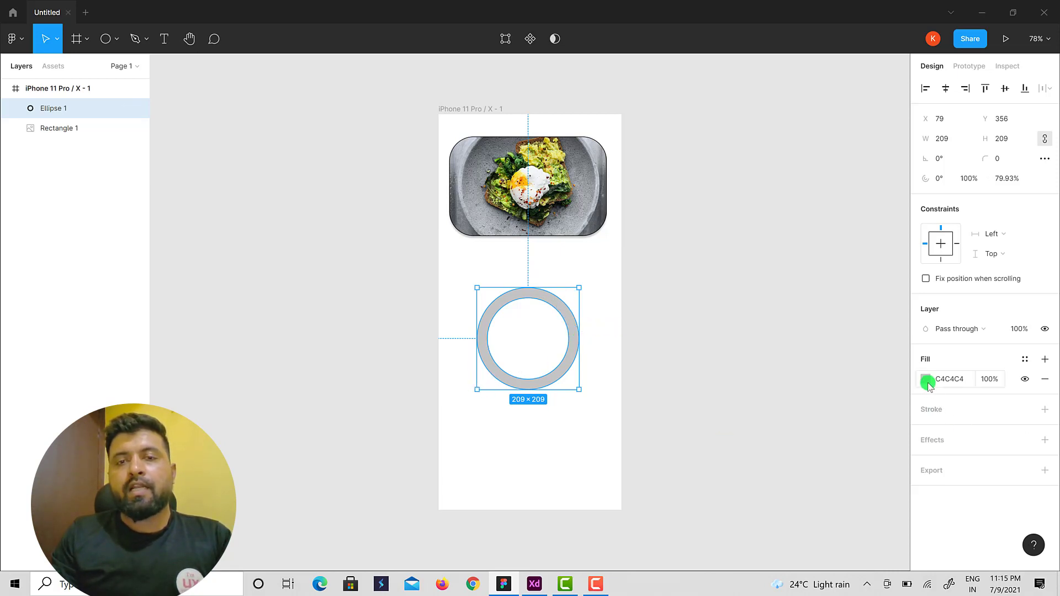
click(584, 347)
click(578, 345)
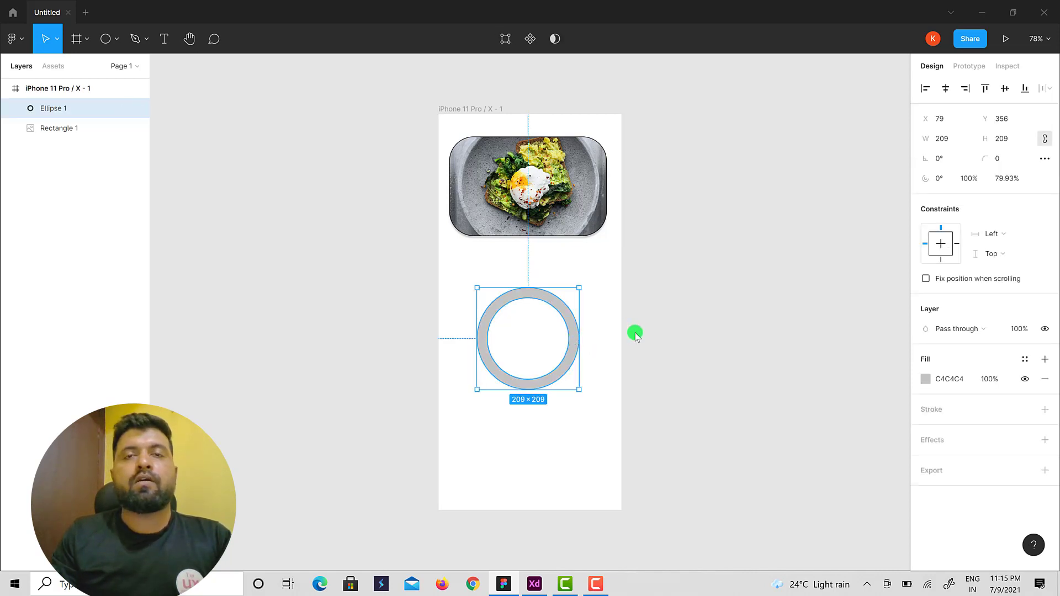
Duplicate the ring in place and fill the copy with blue 0B21EA
key(ctrl+d)
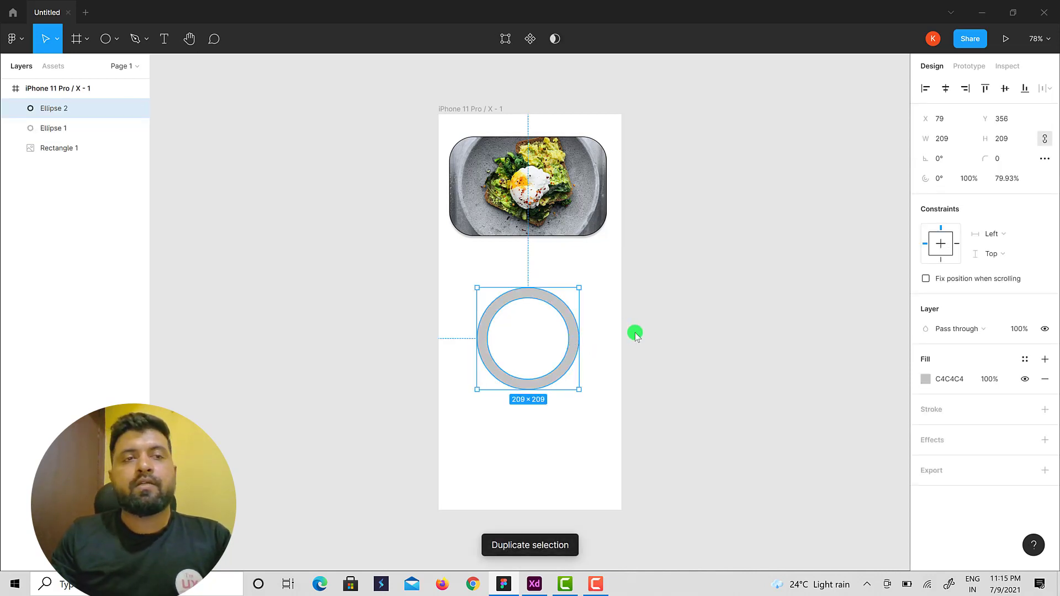
click(926, 379)
click(866, 423)
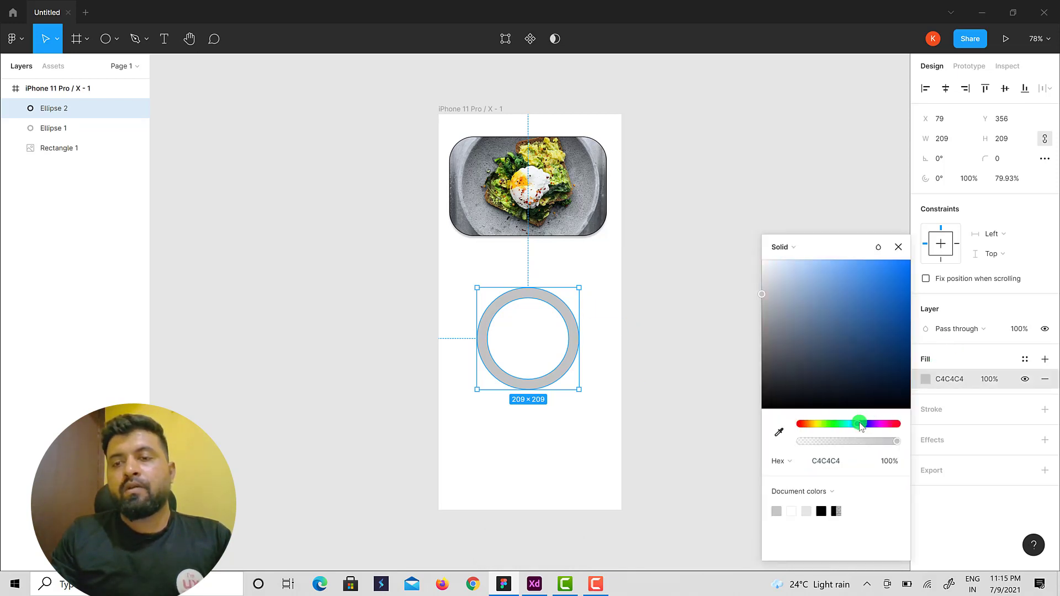
click(903, 275)
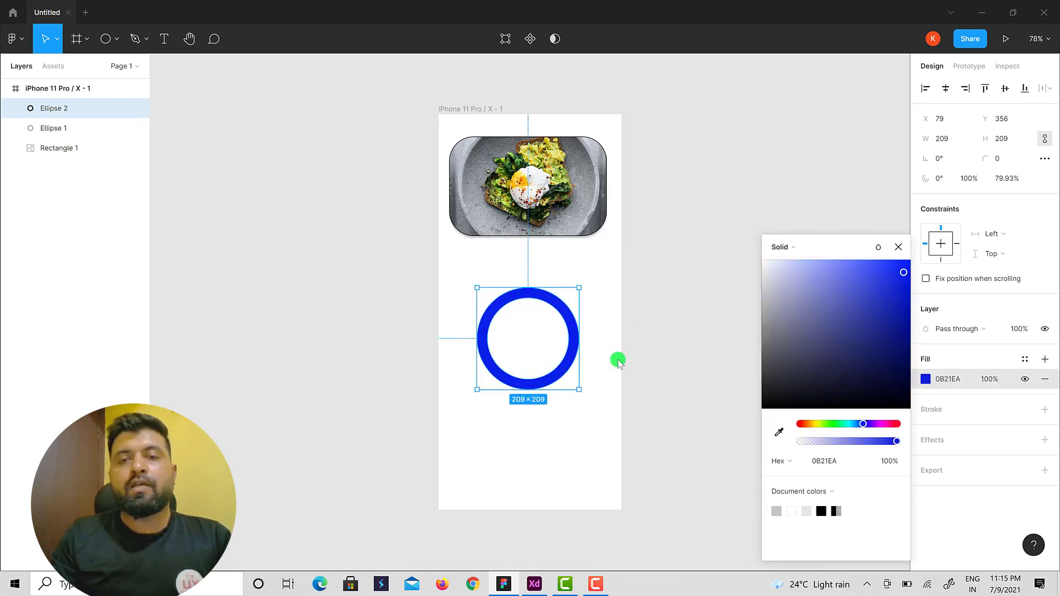
Trim the blue ring to a 78.5% sweep starting at about 22°, round its ends, and select both rings
mouse_move(568, 347)
mouse_down()
mouse_move(571, 316)
mouse_move(542, 288)
mouse_move(572, 356)
mouse_up()
drag(557, 303, 554, 300)
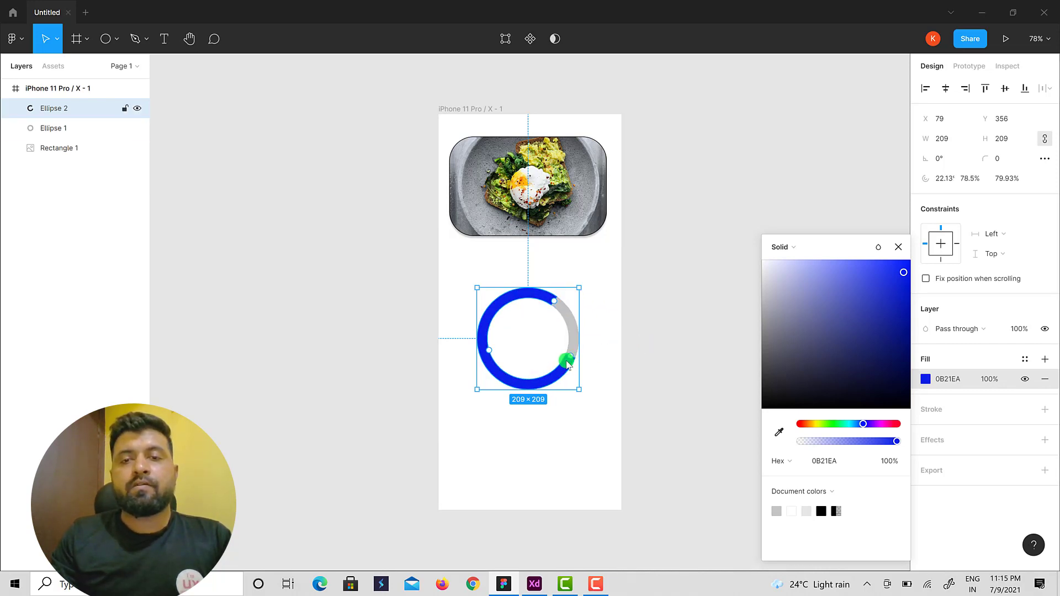
click(591, 354)
click(560, 368)
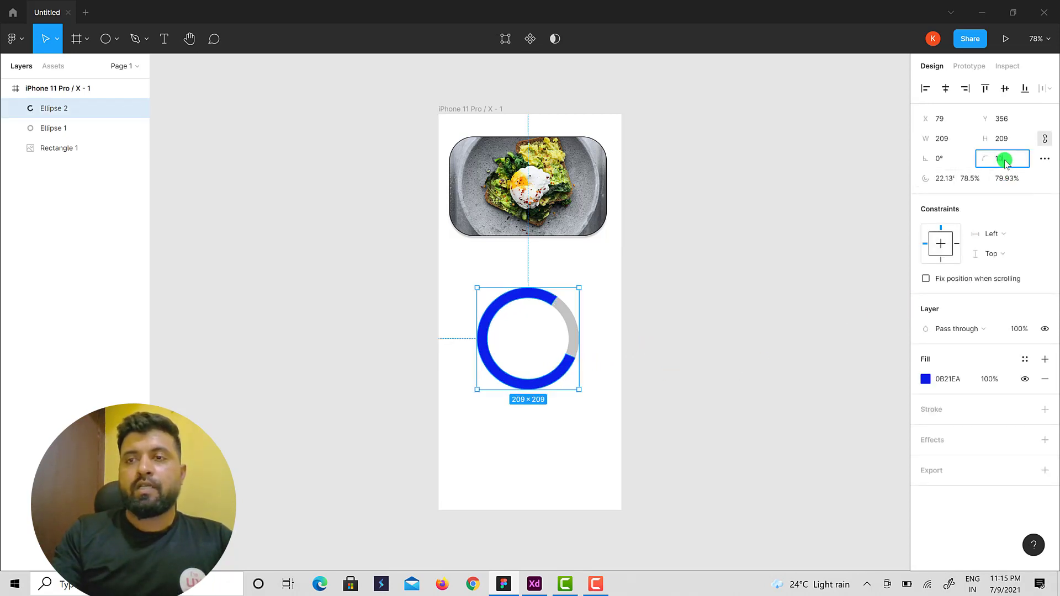
click(461, 305)
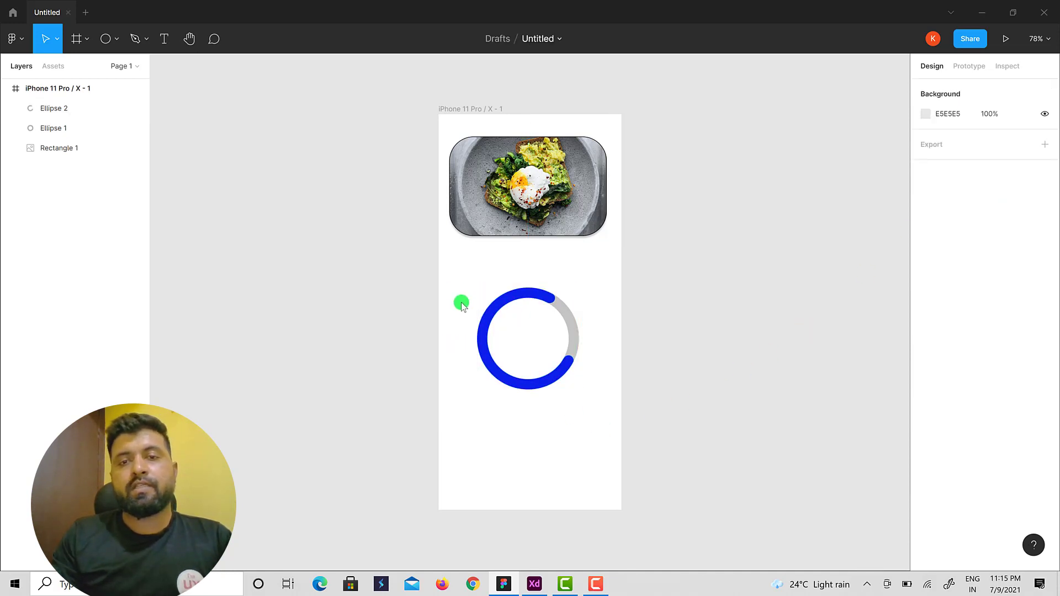
drag(445, 275, 597, 407)
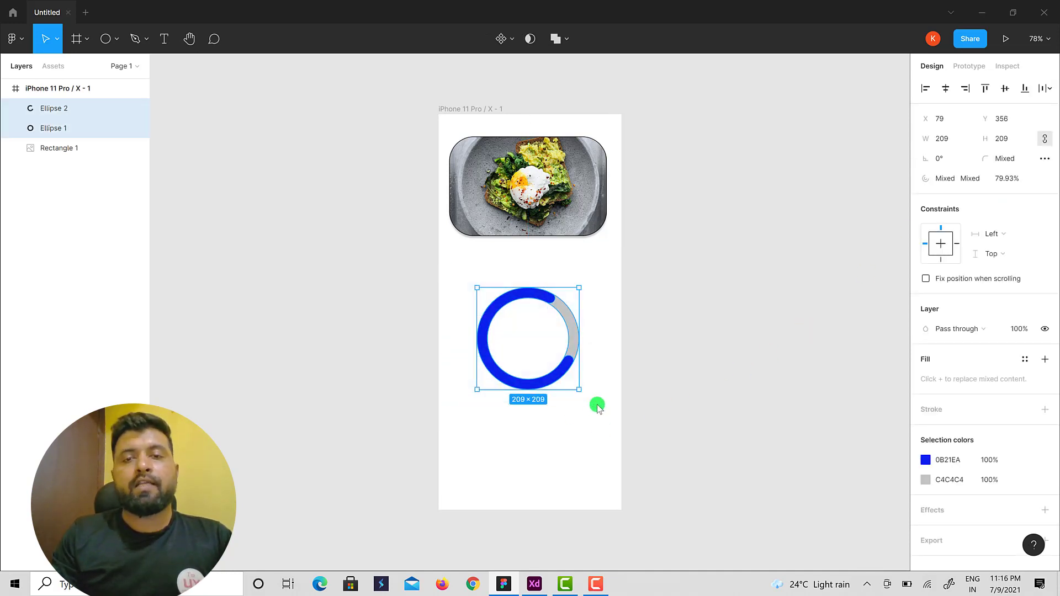
Switch to Adobe XD, show the layers, and draw a circle about 205 × 205 below the food image
click(534, 584)
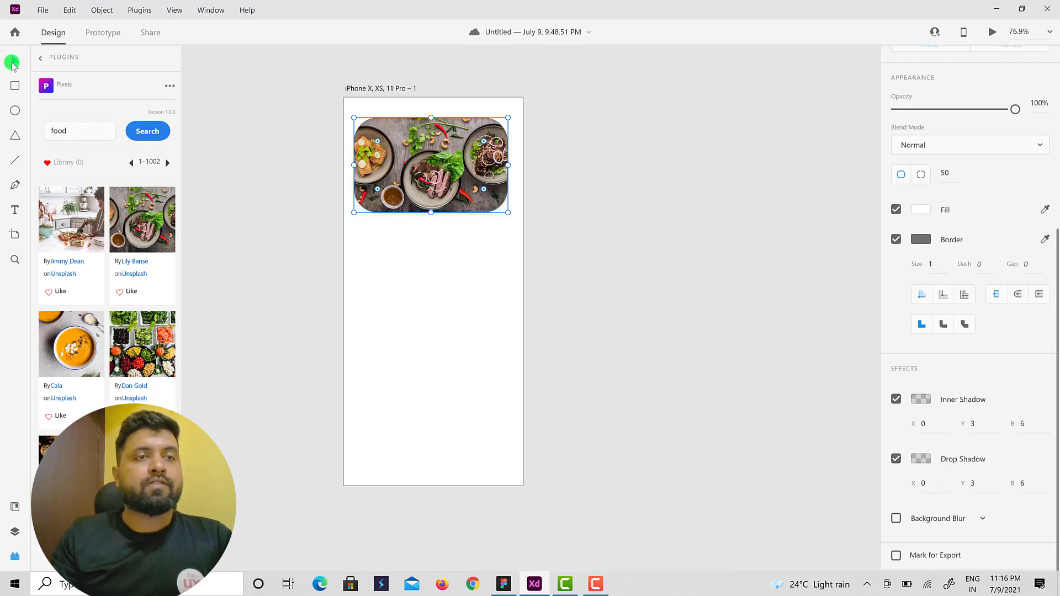
click(15, 530)
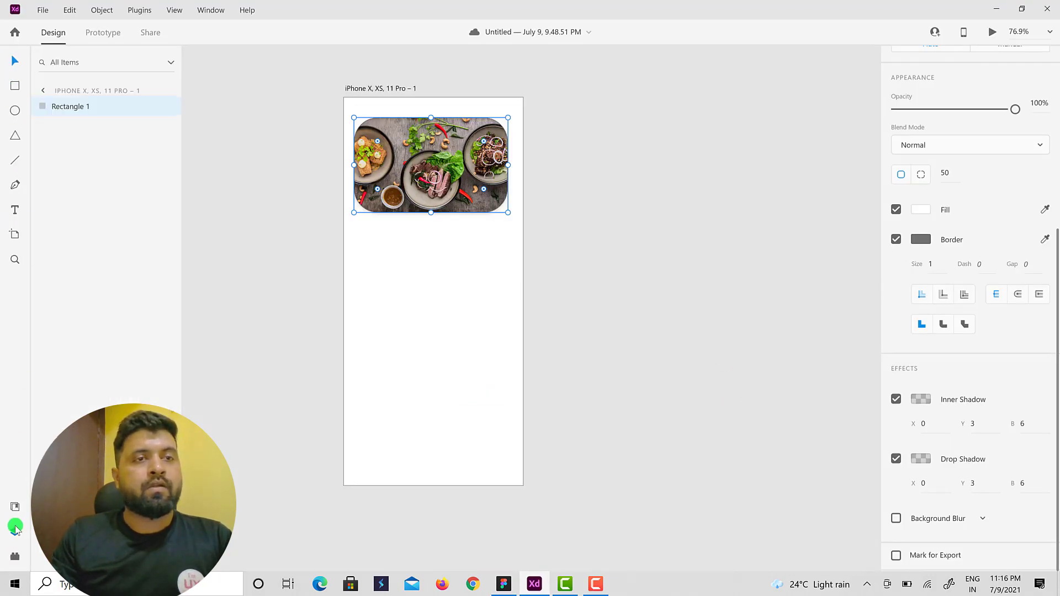
click(18, 110)
mouse_move(386, 270)
mouse_down()
mouse_move(465, 348)
mouse_move(484, 387)
mouse_up()
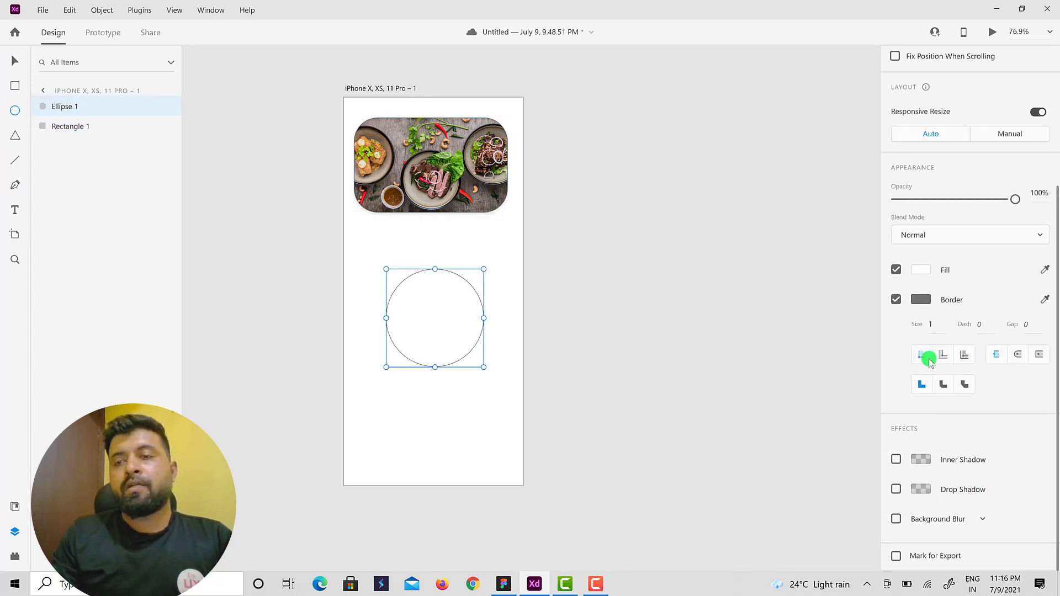
Turn off the circle's fill and set its border size to 20
click(896, 270)
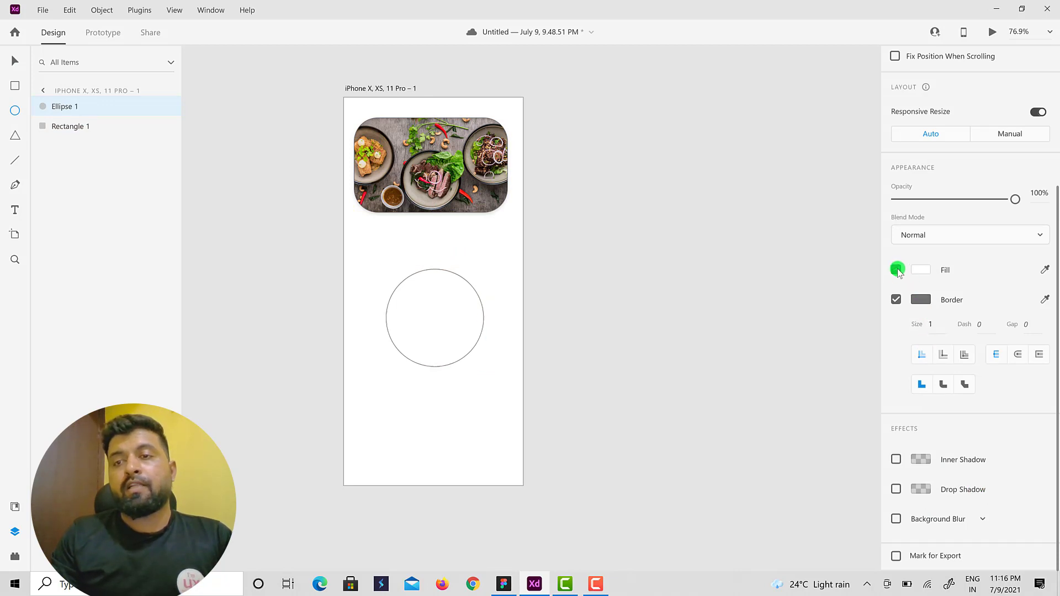
click(939, 325)
drag(938, 325, 918, 329)
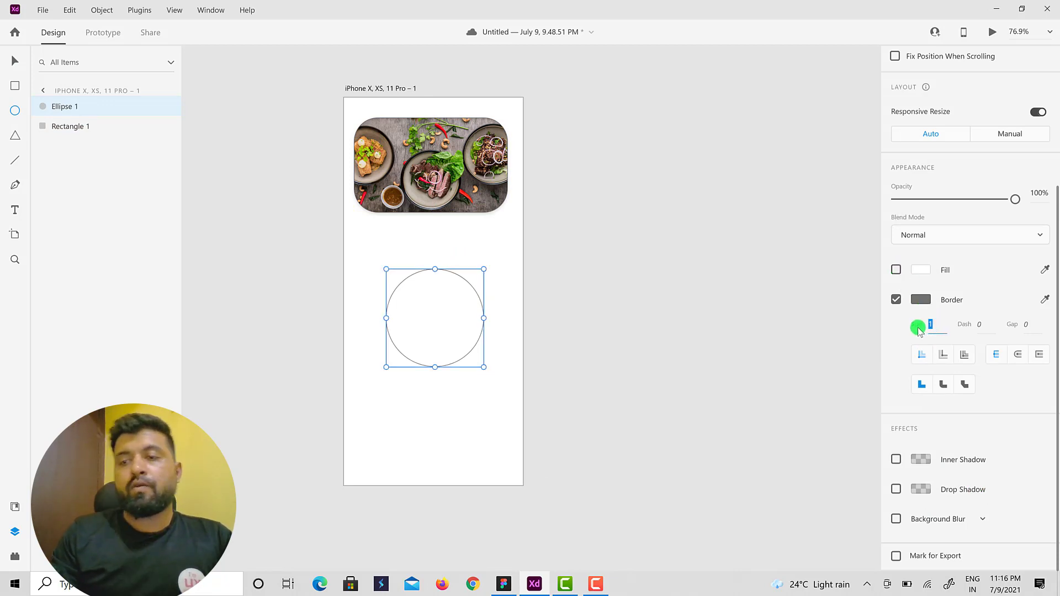
text(10)
key(Return)
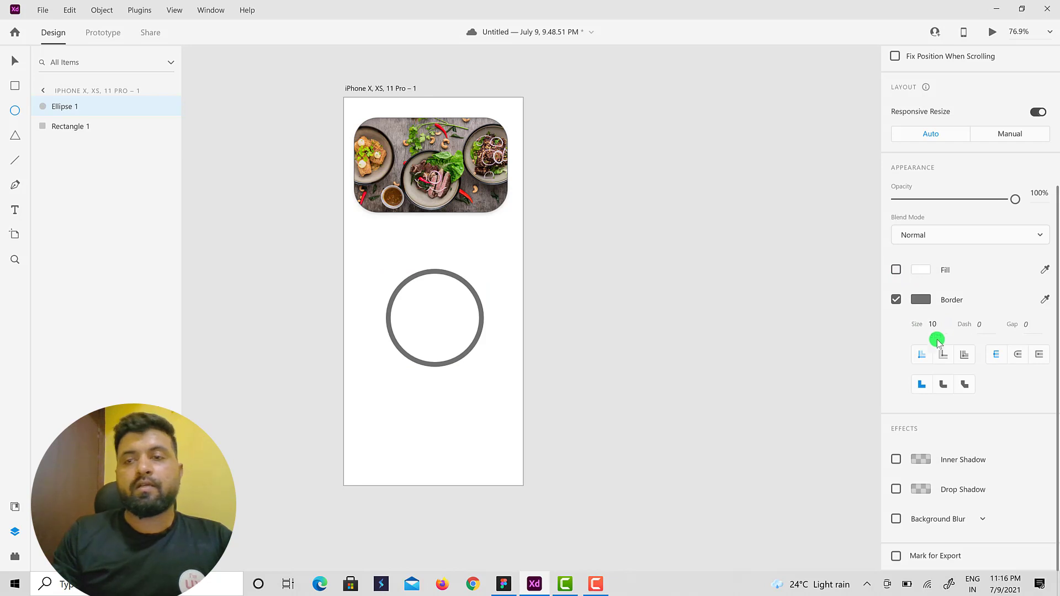
drag(941, 326, 884, 327)
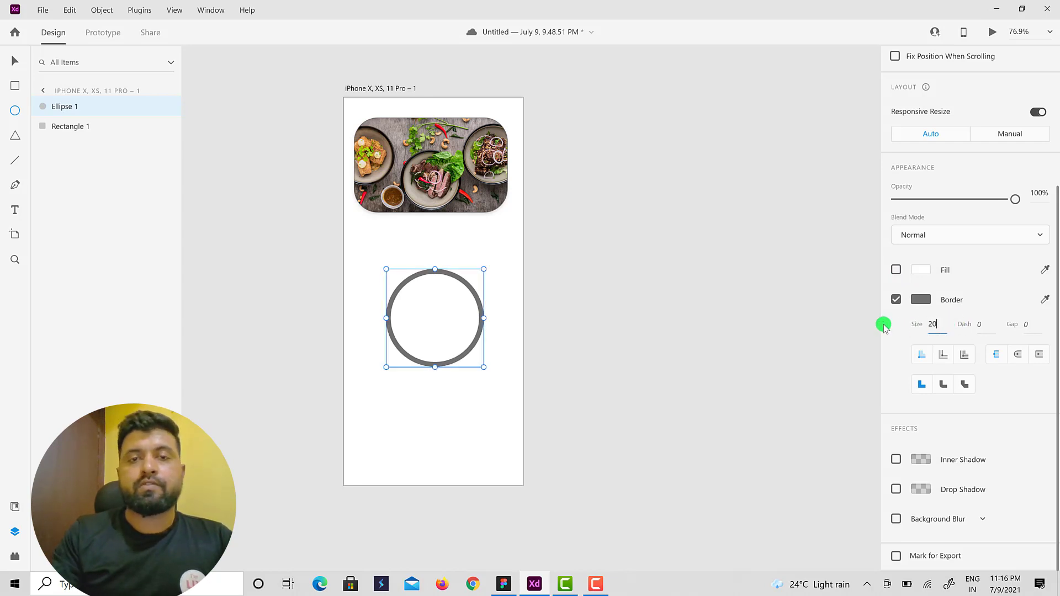
text(20)
key(Return)
scroll(445, 360, up, 5)
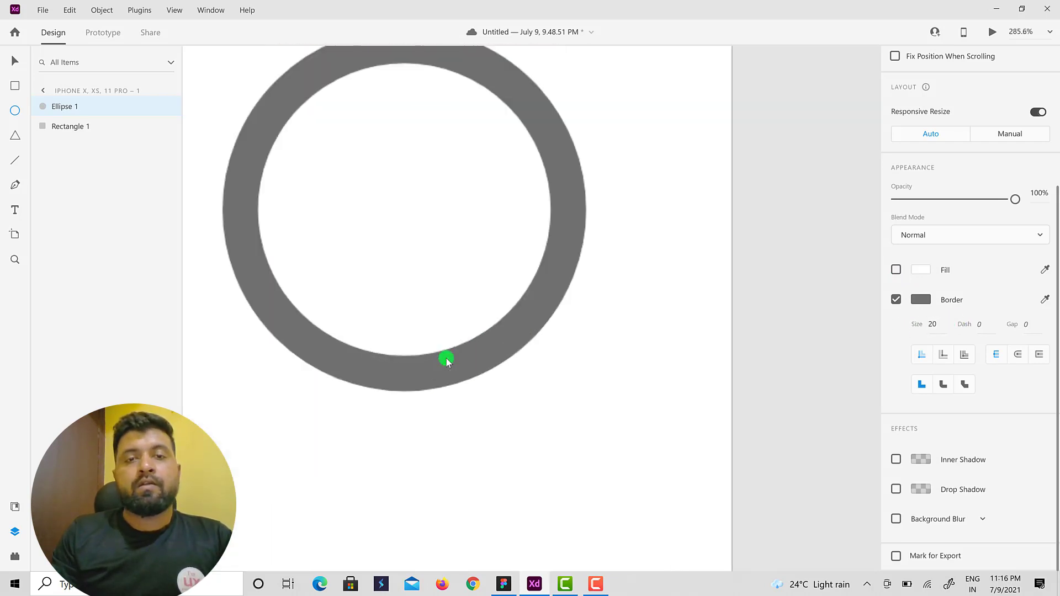
scroll(446, 360, down, 3)
Duplicate the grey ring in place and change the copy's border colour to blue
click(459, 373)
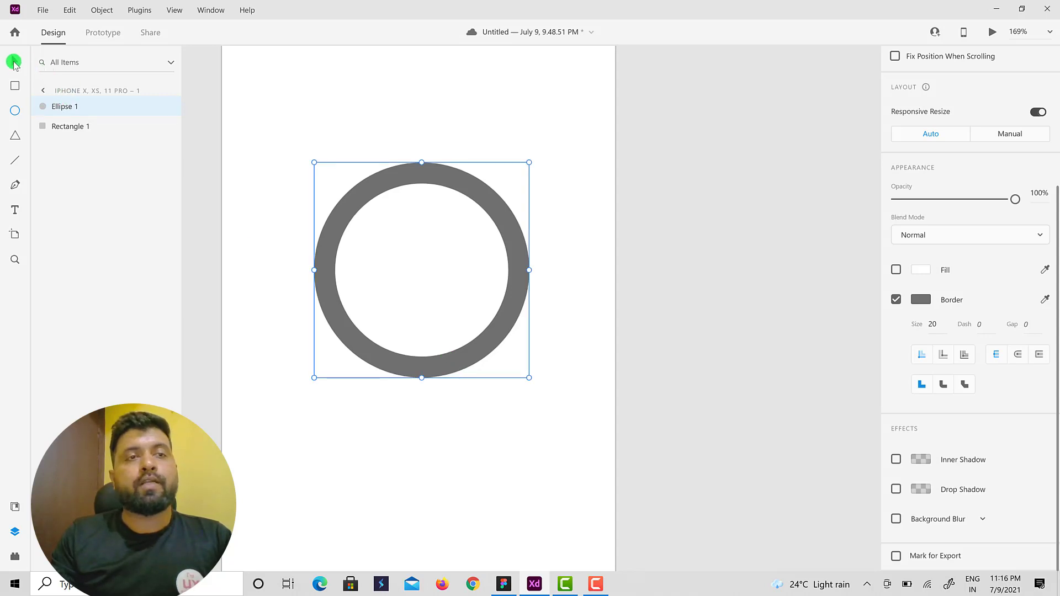
click(14, 63)
click(408, 268)
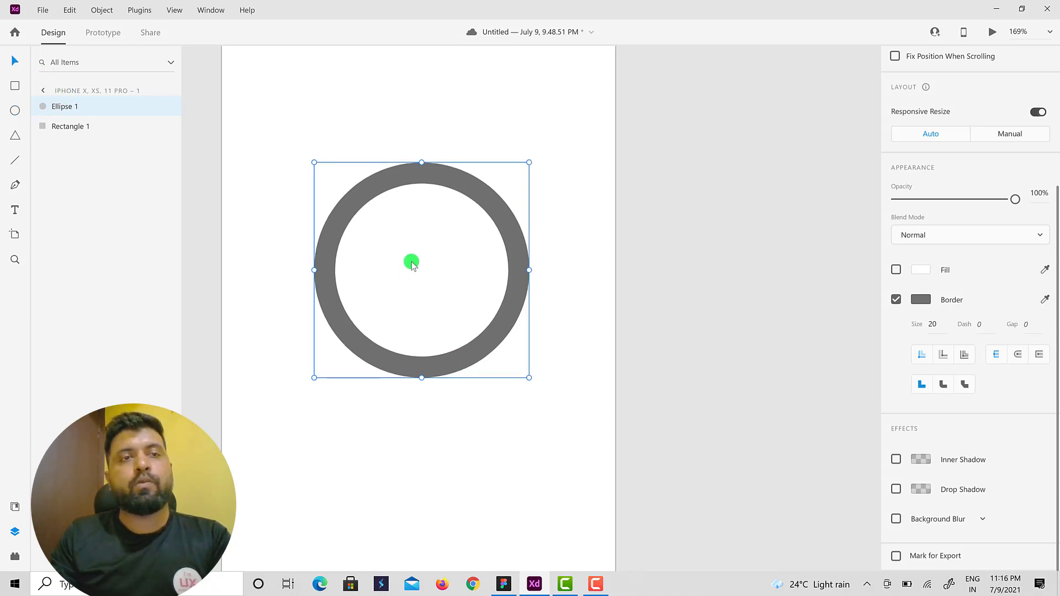
key(ctrl+d)
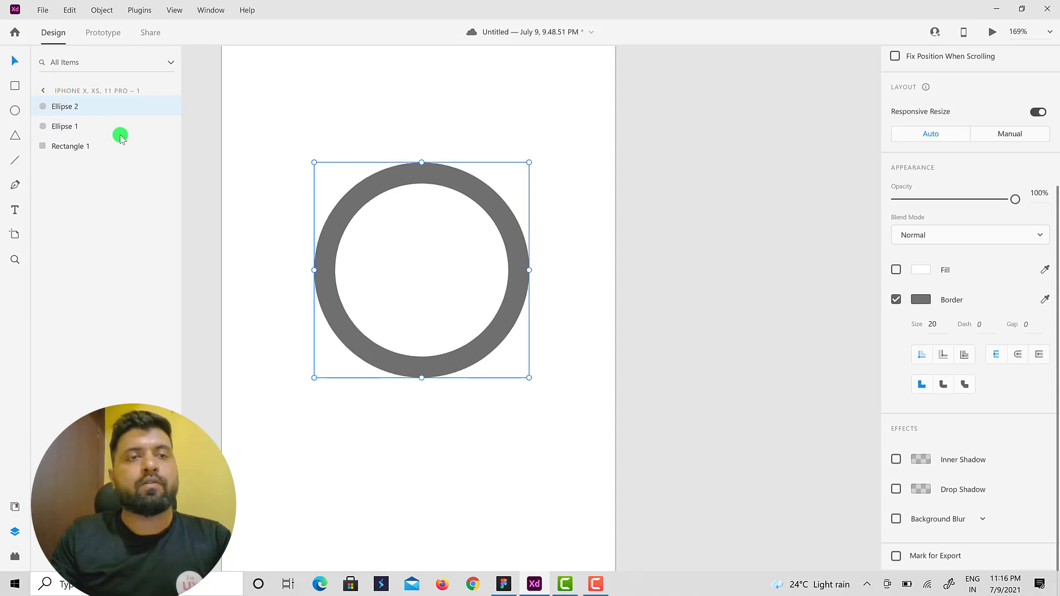
click(925, 355)
click(925, 301)
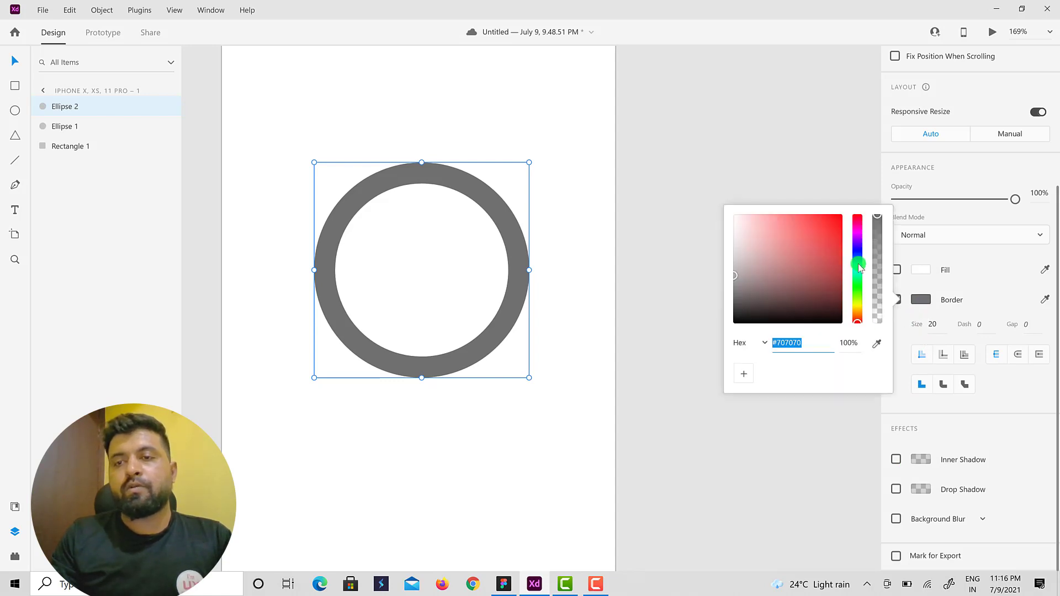
drag(858, 264, 858, 236)
click(837, 226)
click(478, 356)
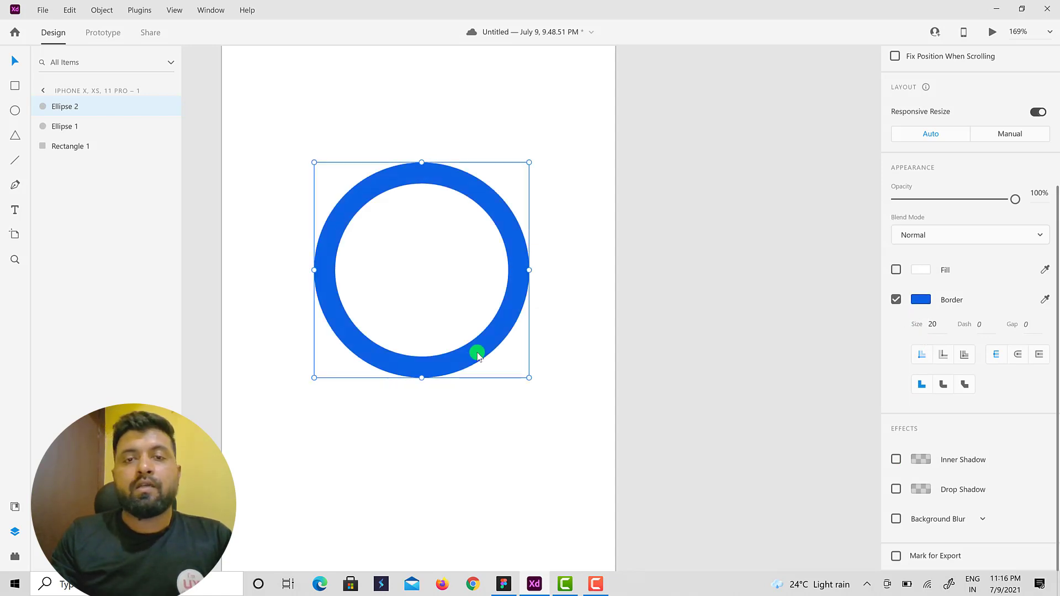
Give the blue ring's border a dash of 31 and a gap of 100
click(980, 326)
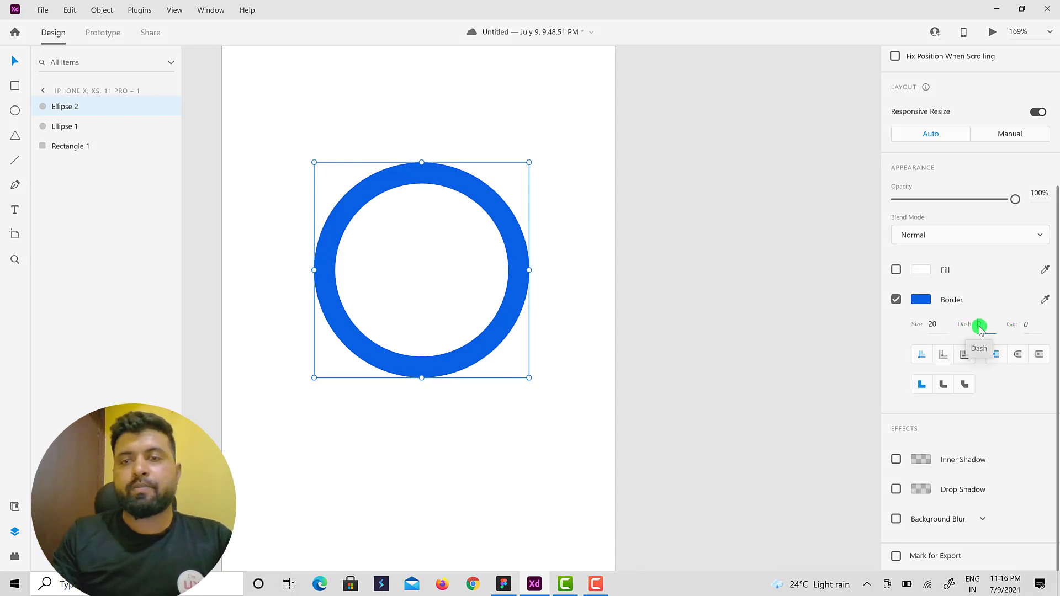
text(29)
key(Return)
text(31)
key(Return)
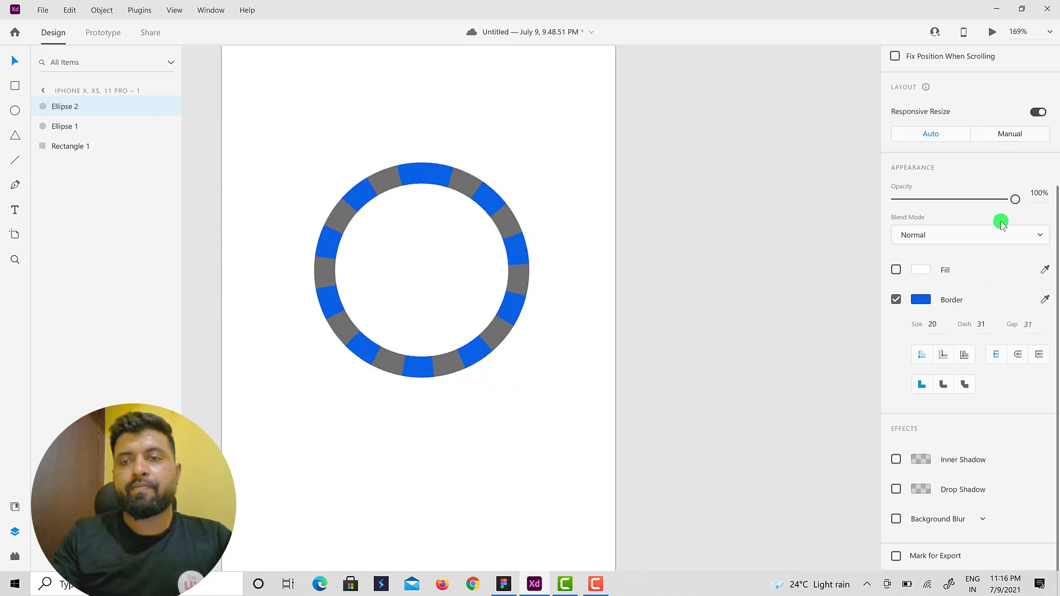
drag(1030, 326, 1036, 6)
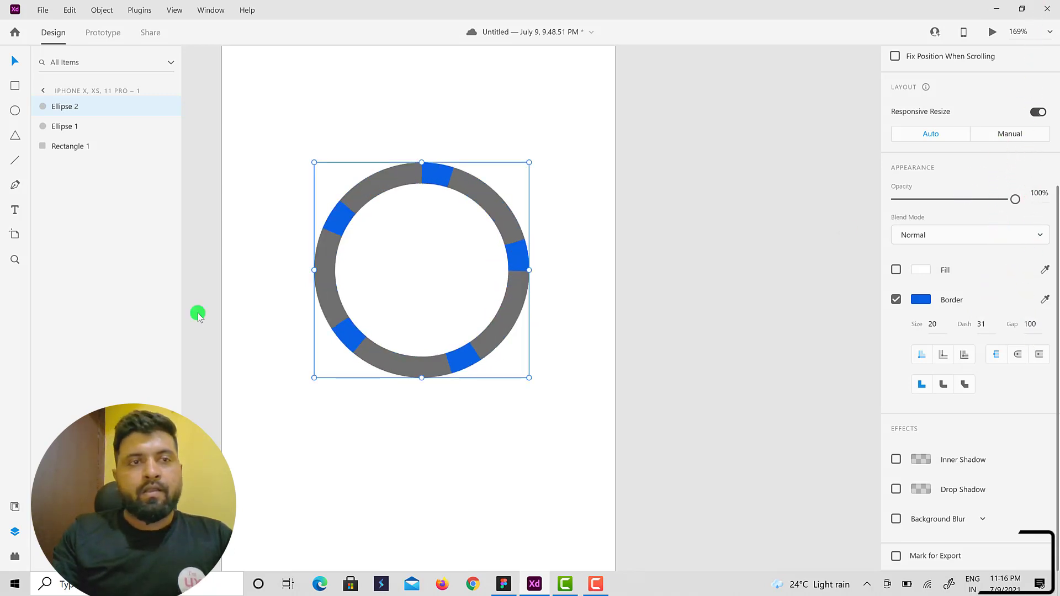
Change the border colour of the grey base ring to light grey #EBEBEB
click(83, 126)
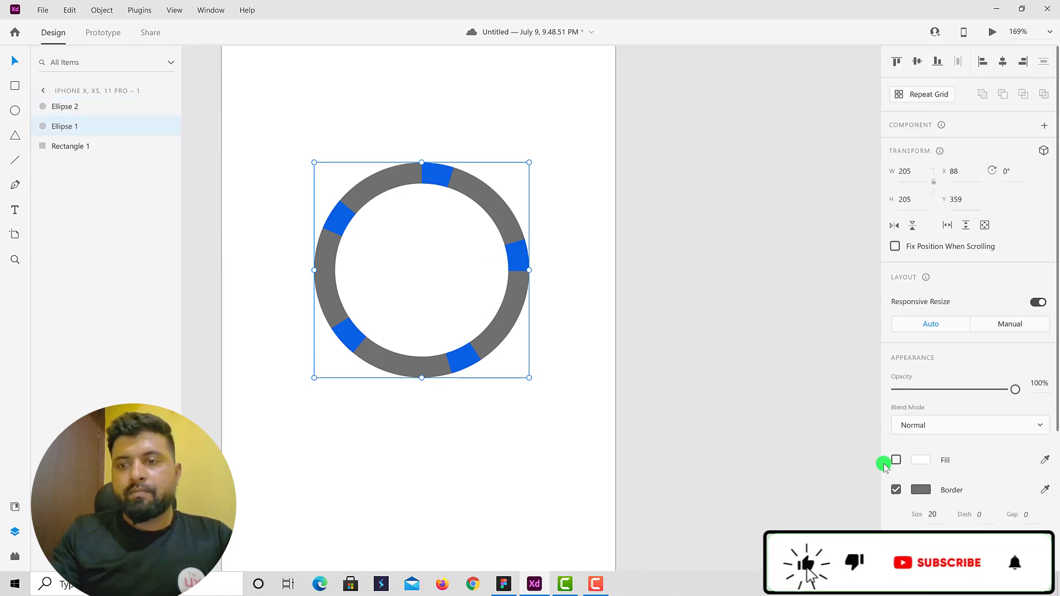
click(920, 489)
drag(792, 441, 731, 402)
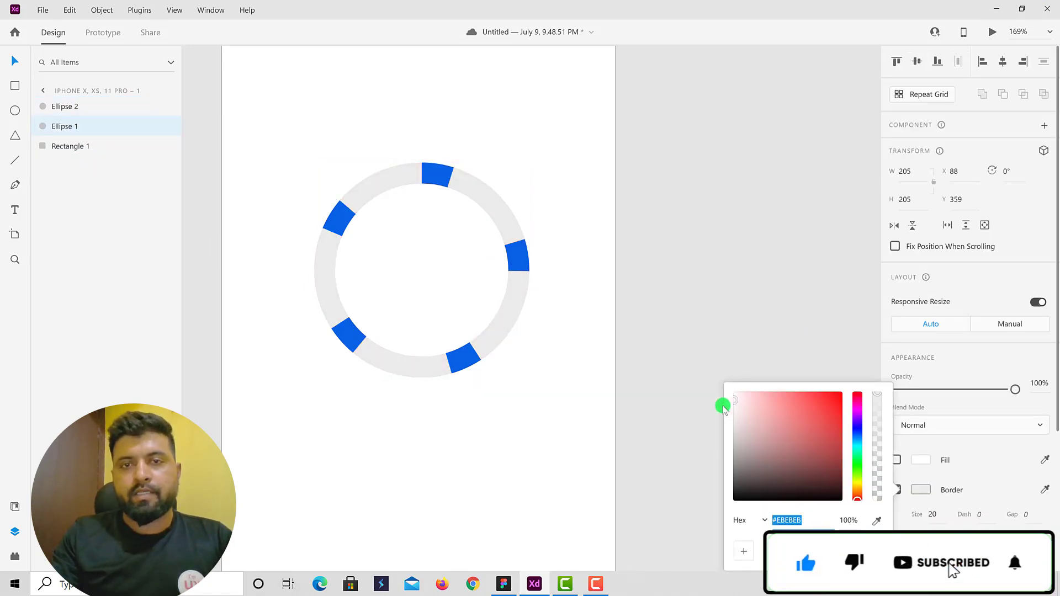
Set the gap of the blue ring's dashed border to 182
click(520, 264)
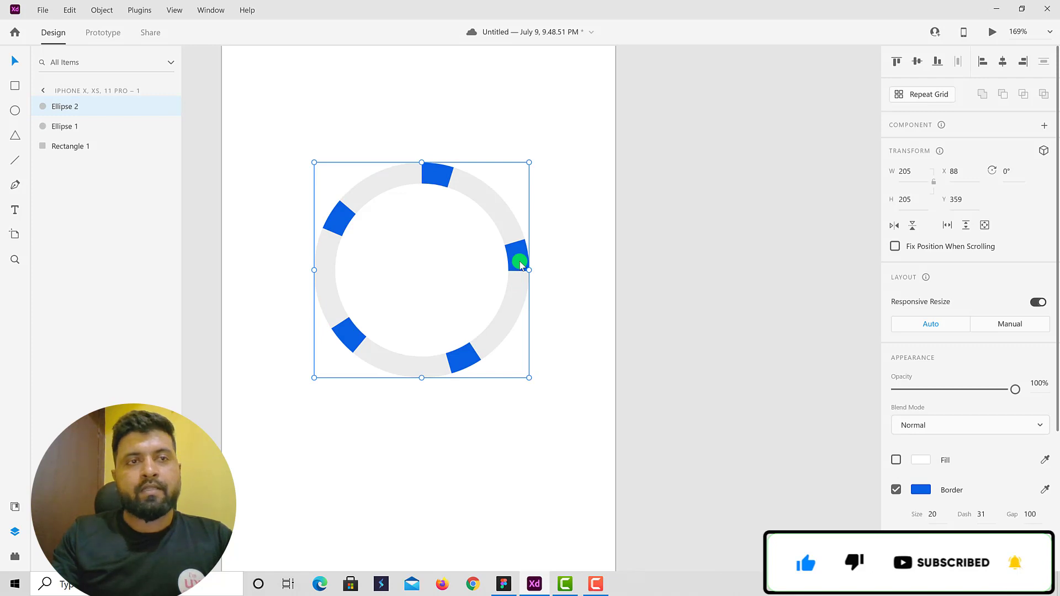
click(1029, 514)
text(133)
key(Return)
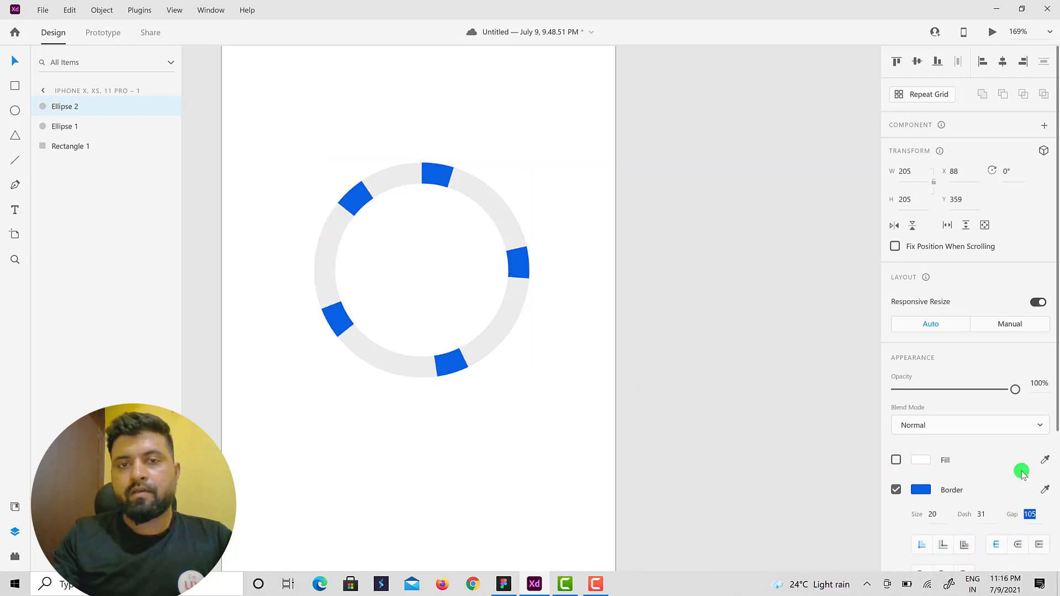
key(Up)
key(Up)
key(Up)
key(Up)
key(Up)
key(Up)
key(Up)
key(Up)
key(Up)
key(Up)
key(Up)
key(Up)
key(Up)
key(Up)
key(Up)
key(Up)
key(Up)
key(Up)
key(Up)
key(Up)
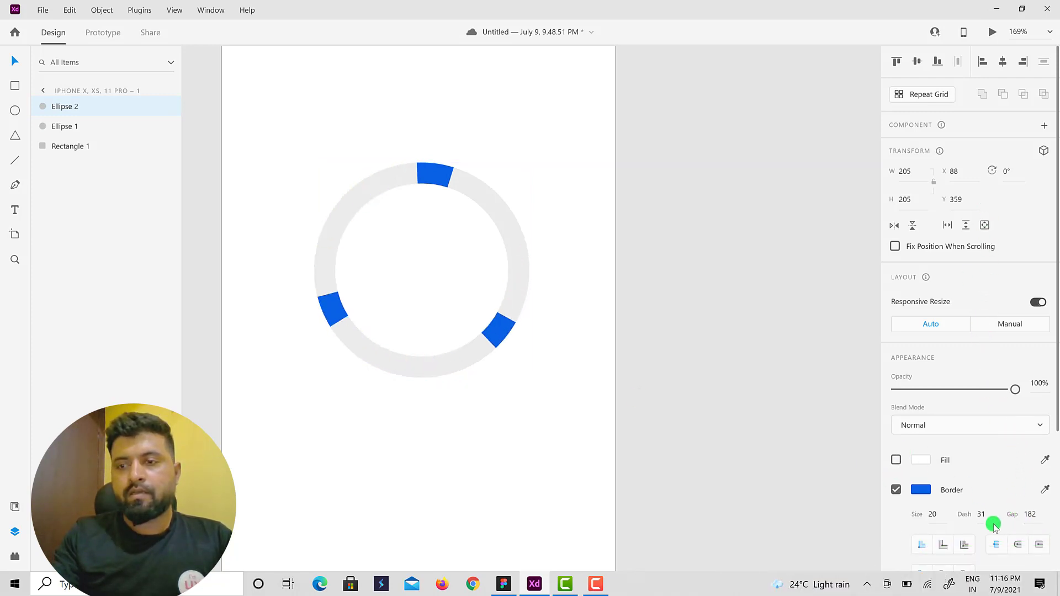
Raise the dash of the blue ring's border to 234 so the segments merge into one long arc
key(Escape)
key(Up)
key(Up)
key(Up)
key(Up)
key(Up)
key(Up)
key(Up)
key(Up)
key(Up)
key(Up)
key(Up)
key(Up)
key(Up)
key(Up)
key(Up)
key(Up)
key(Up)
key(Up)
key(Up)
key(Up)
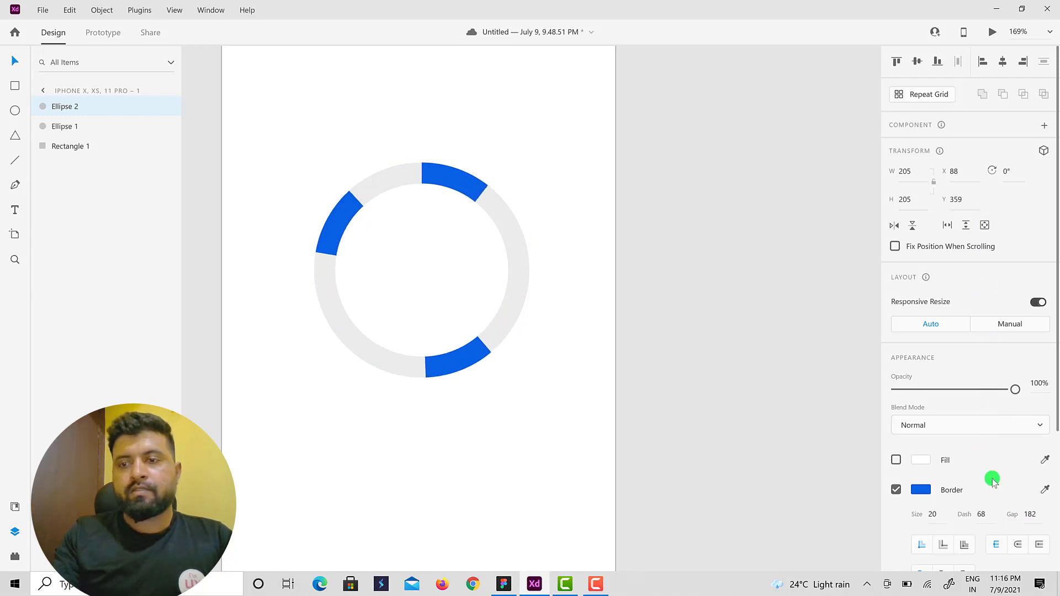
click(984, 522)
key(shift+Up)
key(shift+Up)
key(shift+Up)
key(shift+Up)
key(shift+Up)
key(shift+Up)
key(shift+Up)
key(shift+Up)
key(shift+Up)
key(shift+Up)
key(shift+Up)
key(shift+Up)
key(Up)
key(Up)
key(Up)
key(Up)
key(Up)
key(Up)
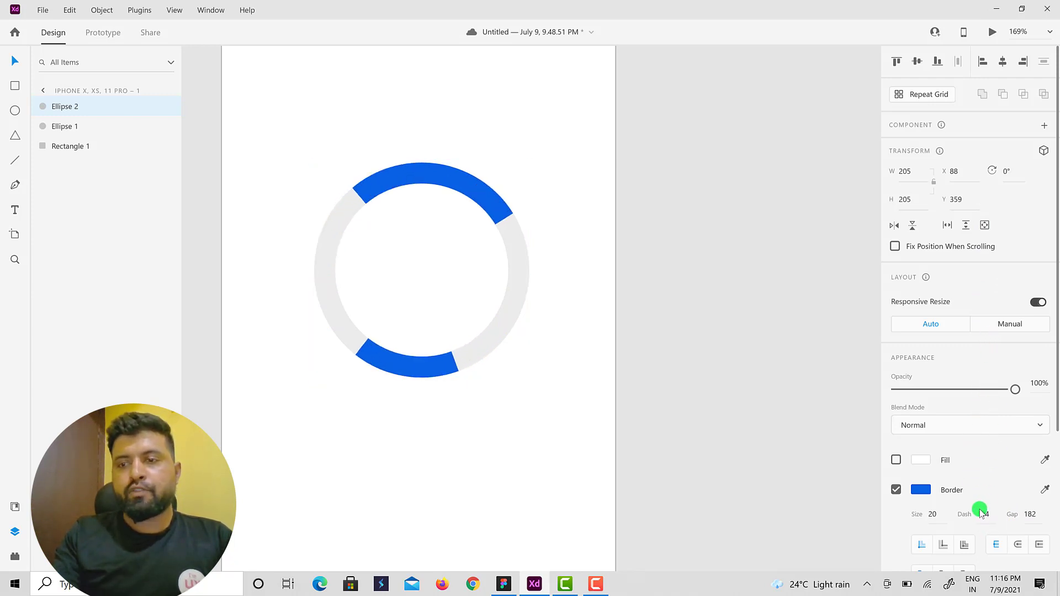
key(shift+Up)
key(shift+Up)
key(shift+Up)
key(shift+Up)
key(shift+Up)
key(shift+Up)
key(shift+Up)
key(shift+Up)
key(shift+Up)
key(shift+Up)
key(Up)
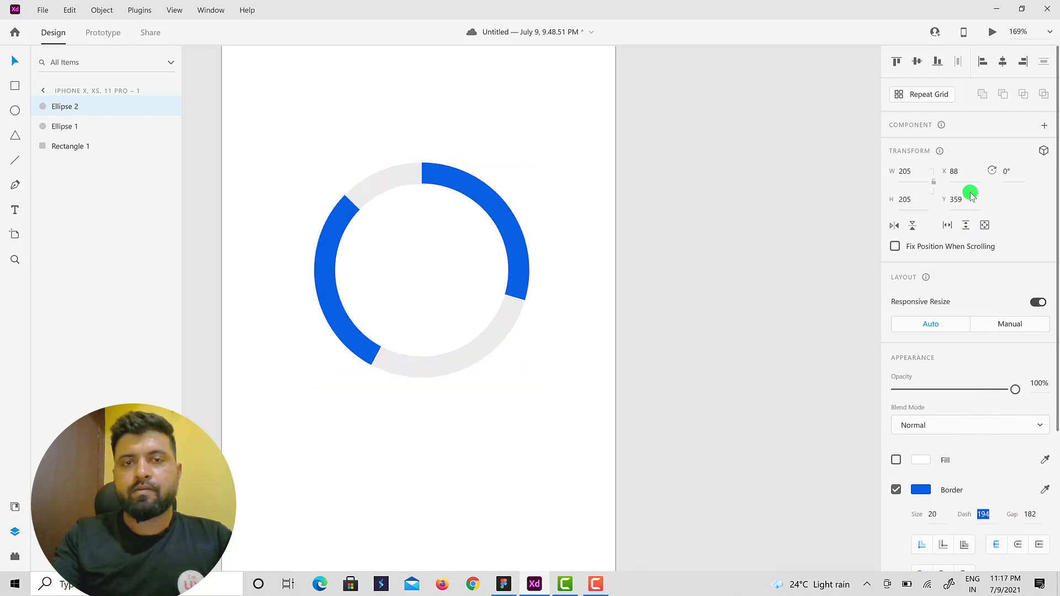
click(984, 515)
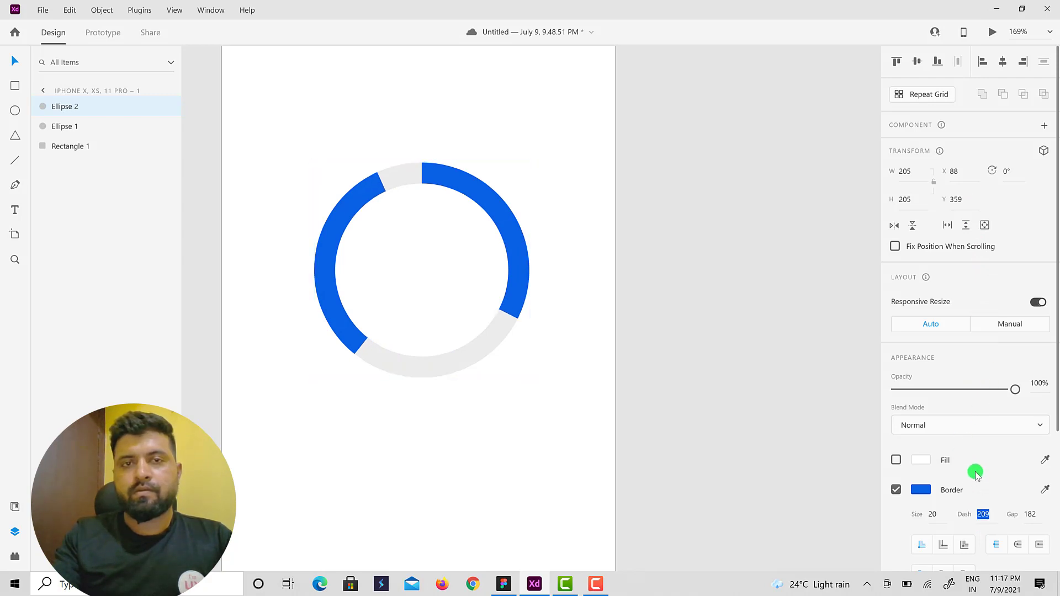
key(shift+Up)
key(shift+Up)
key(Up)
key(Up)
key(Up)
key(Up)
key(Up)
key(Up)
key(Up)
key(Up)
key(Up)
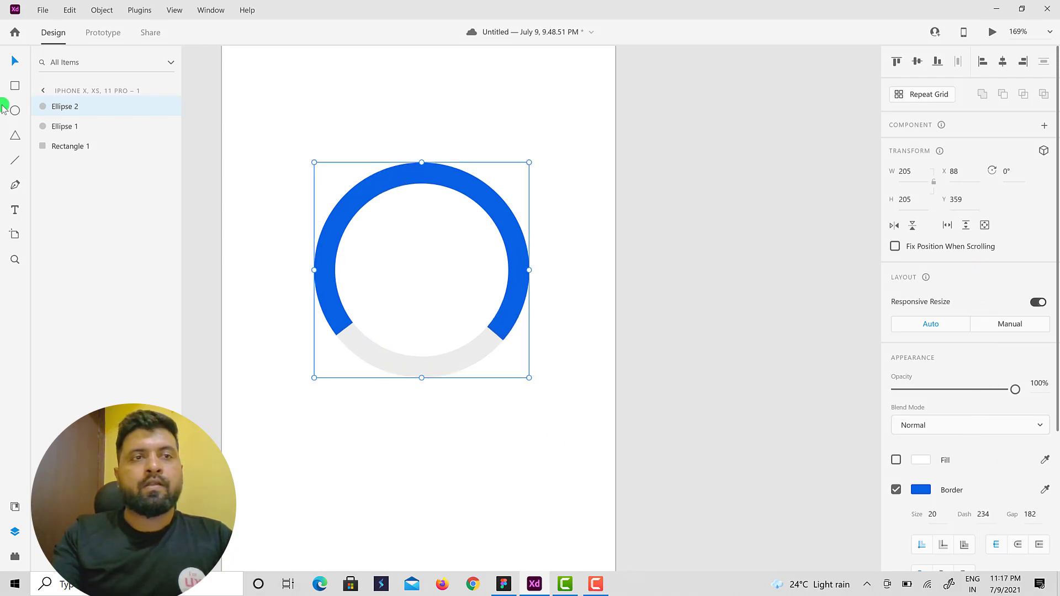
Rotate the blue ring to -89° and give its border round caps
click(336, 207)
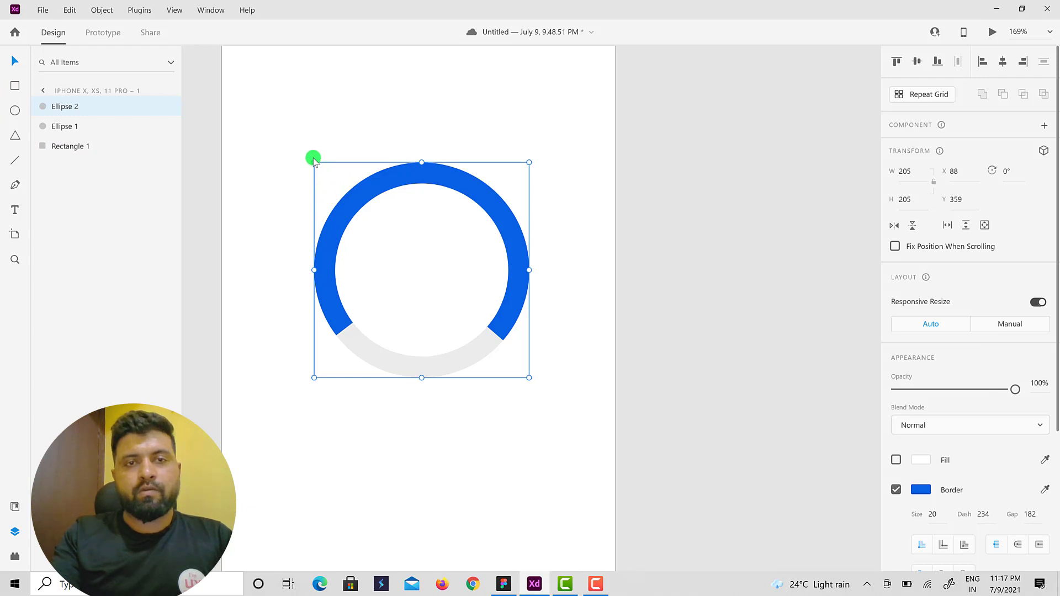
drag(313, 160, 380, 374)
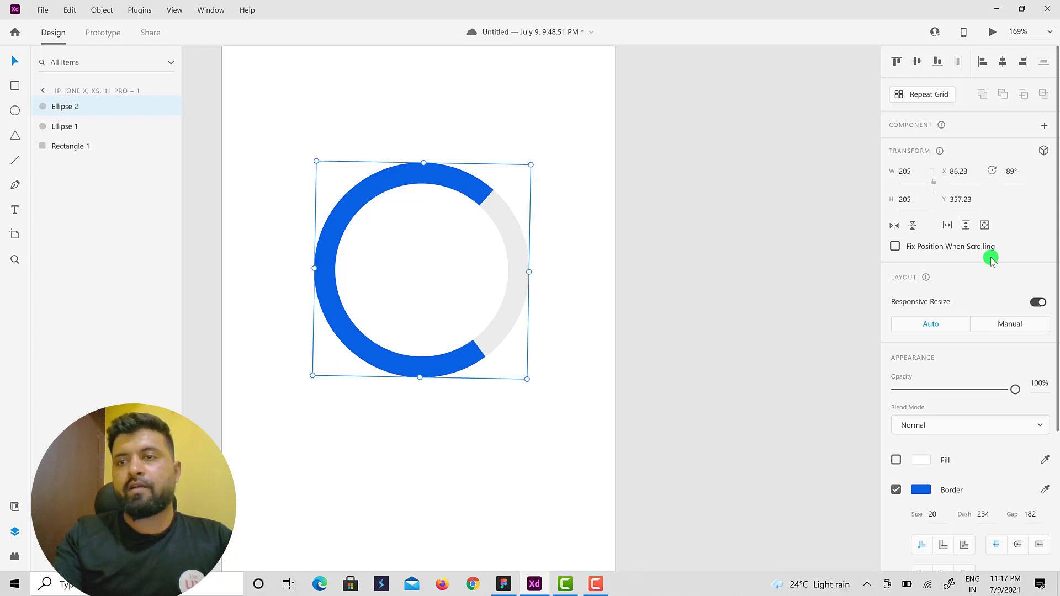
scroll(988, 471, down, 3)
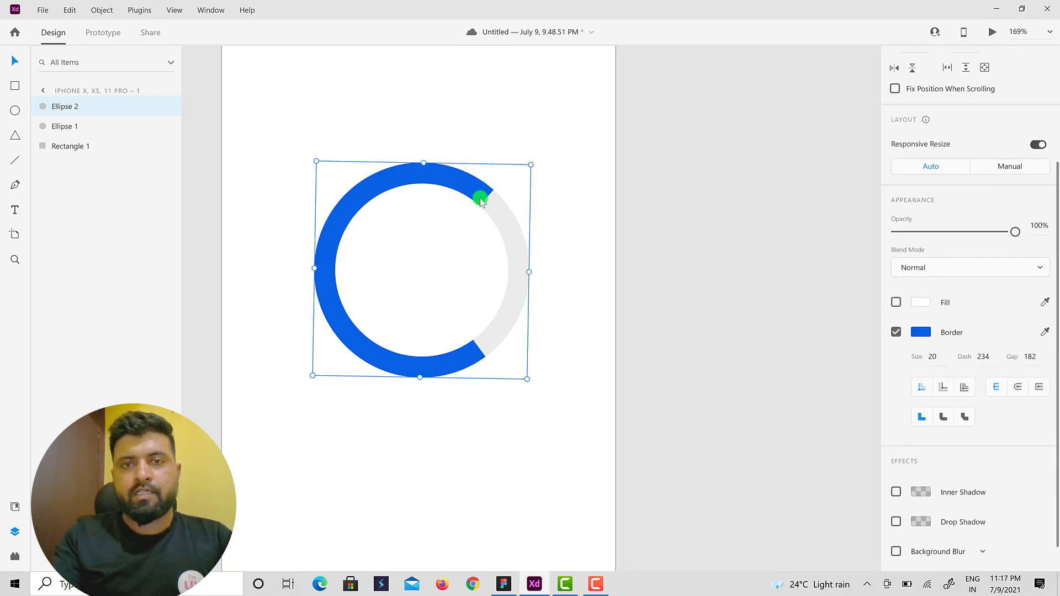
click(1019, 388)
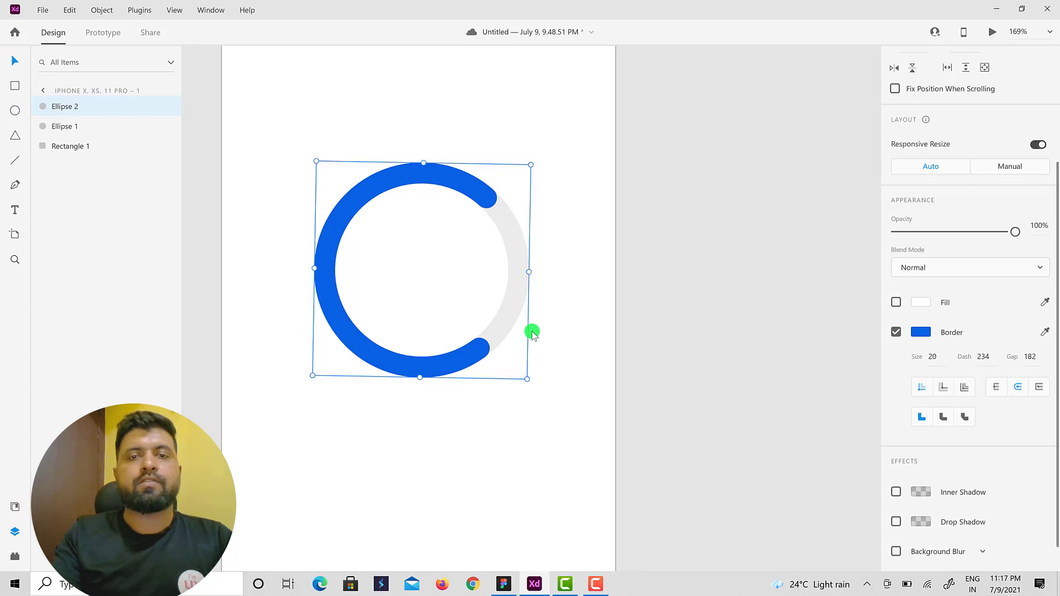
Compare the whole artboard with the progress ring design in Figma, ending back in Adobe XD
scroll(470, 326, down, 5)
scroll(471, 326, up, 2)
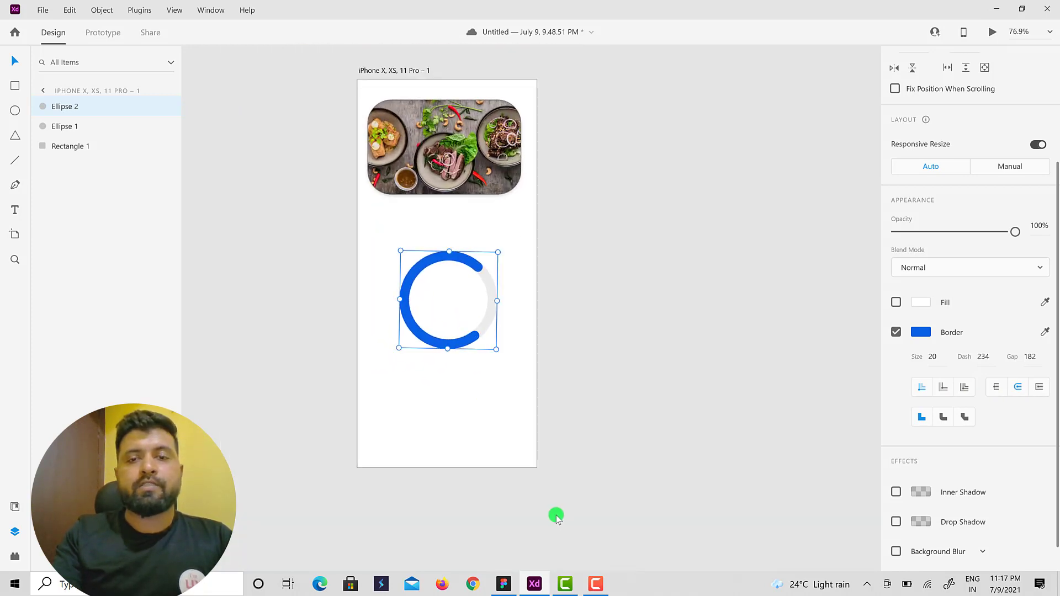
click(511, 584)
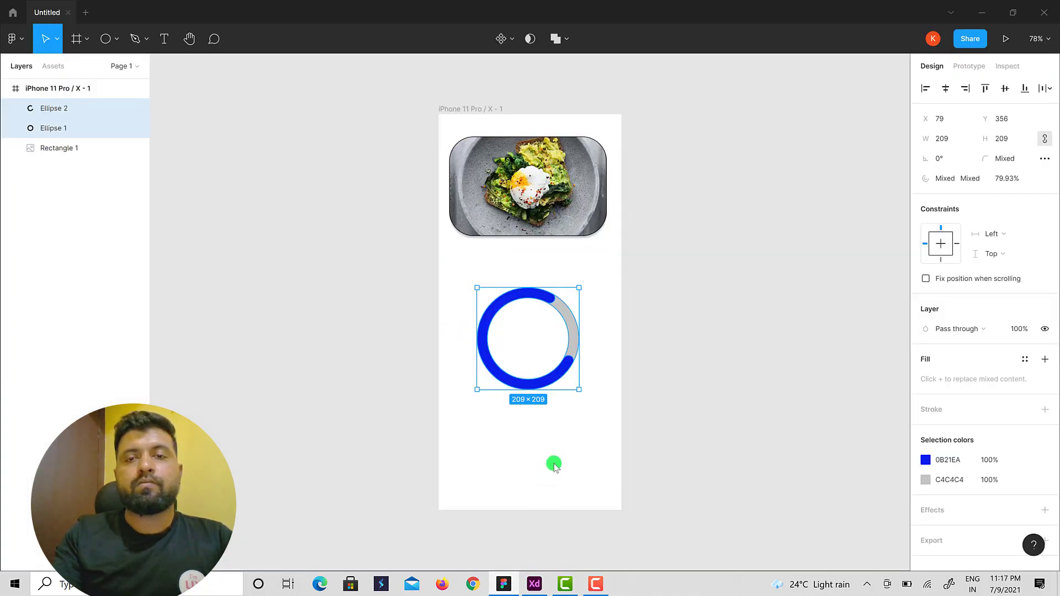
click(573, 419)
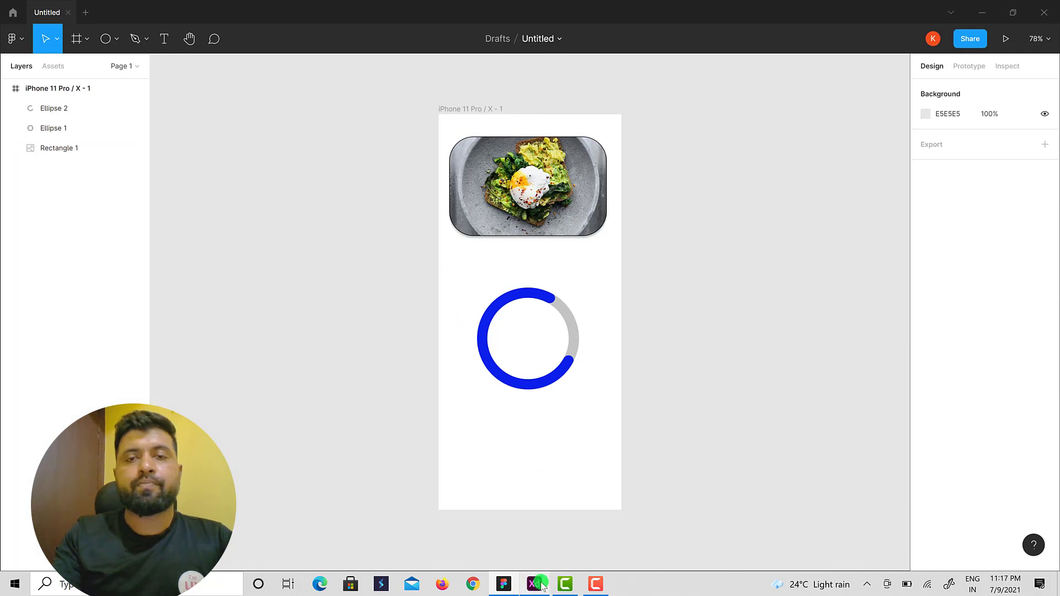
mouse_move(542, 581)
click(562, 517)
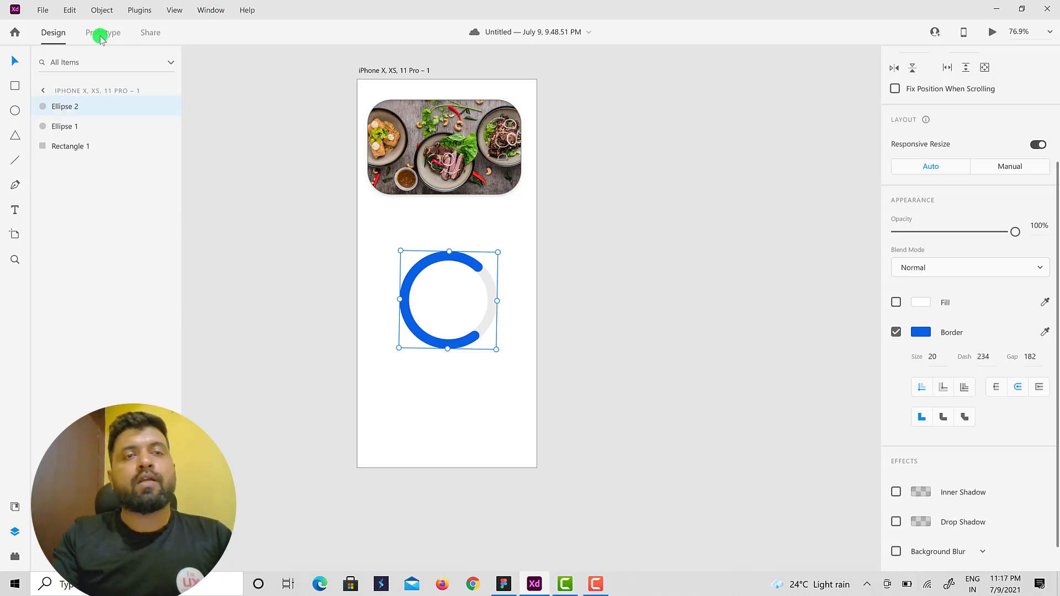
Duplicate the iPhone X, XS, 11 Pro – 1 artboard and shift the copy slightly downward
click(394, 71)
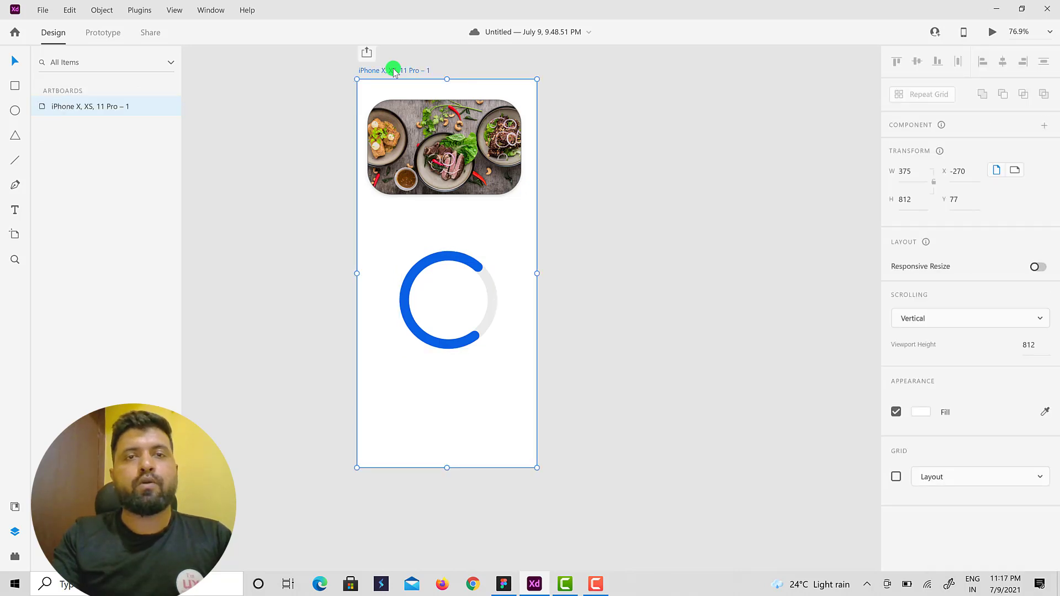
key(ctrl+d)
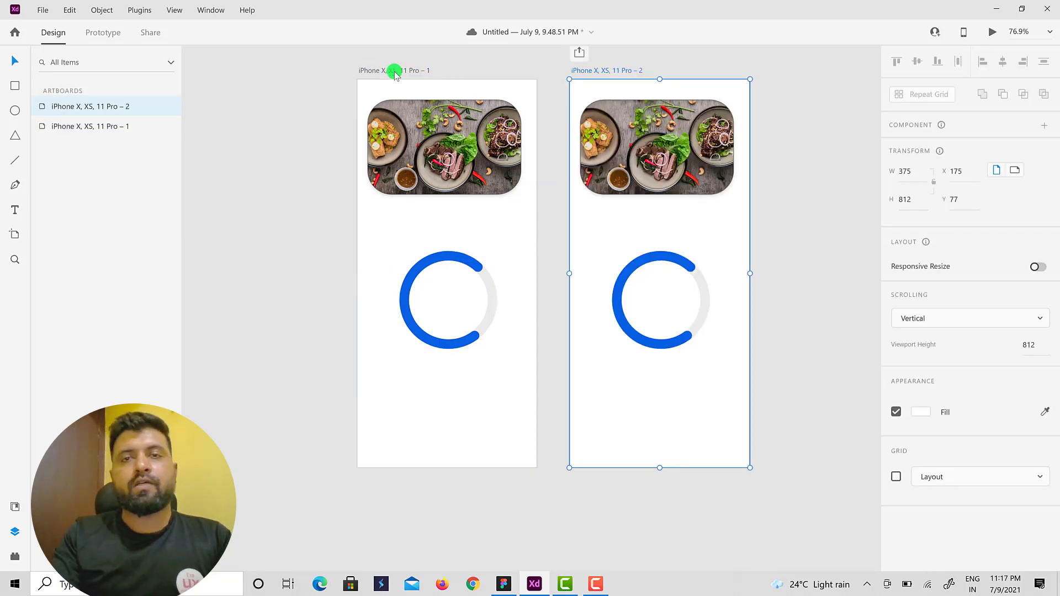
mouse_move(589, 72)
mouse_down()
mouse_move(599, 73)
mouse_move(589, 76)
mouse_up()
In prototype mode, link the first artboard to the second with a tap-triggered Dissolve transition
click(102, 33)
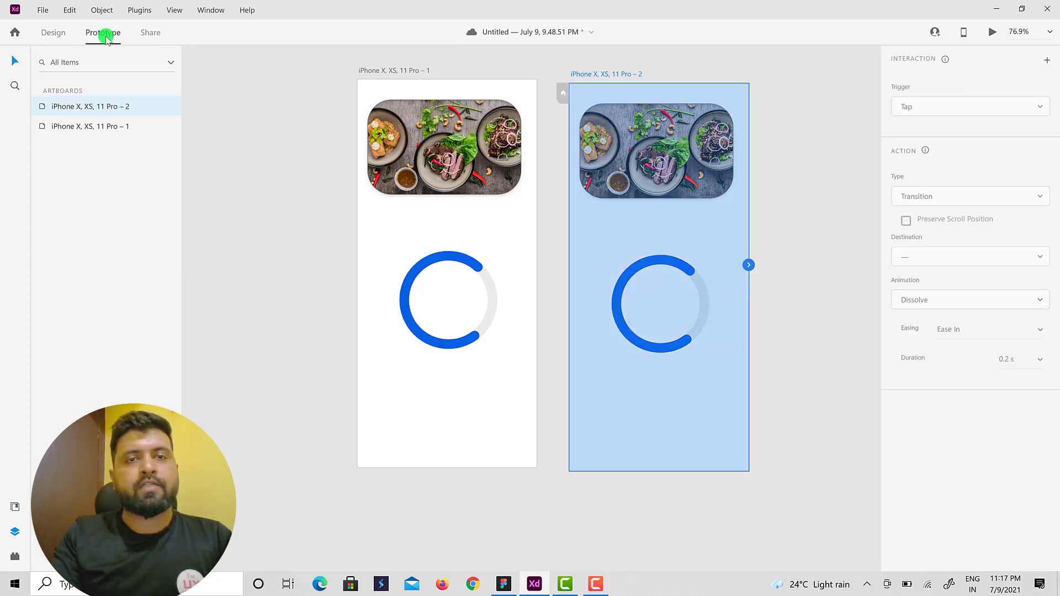
click(397, 71)
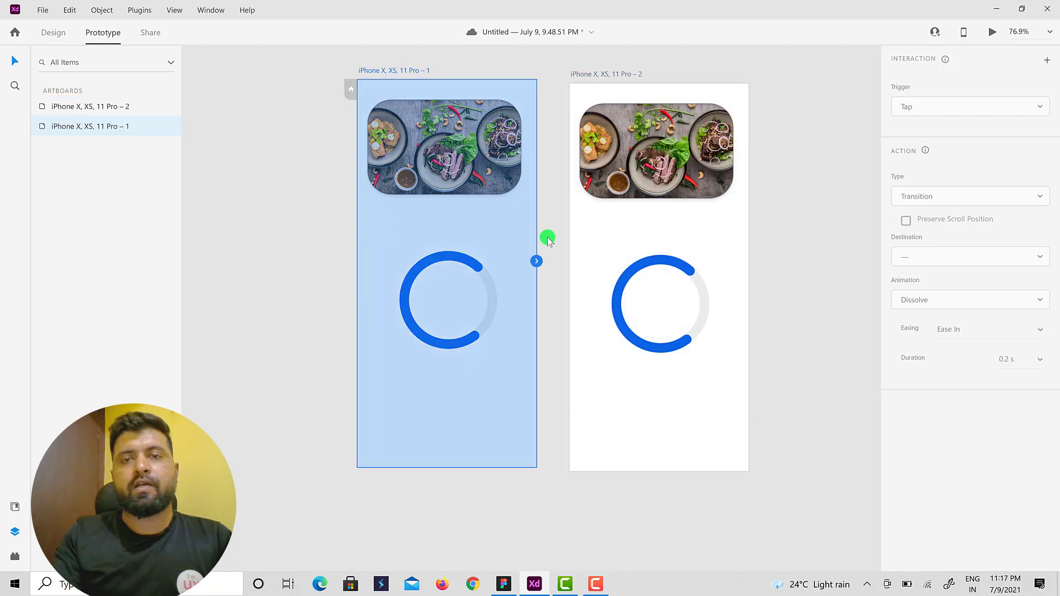
drag(539, 262, 588, 294)
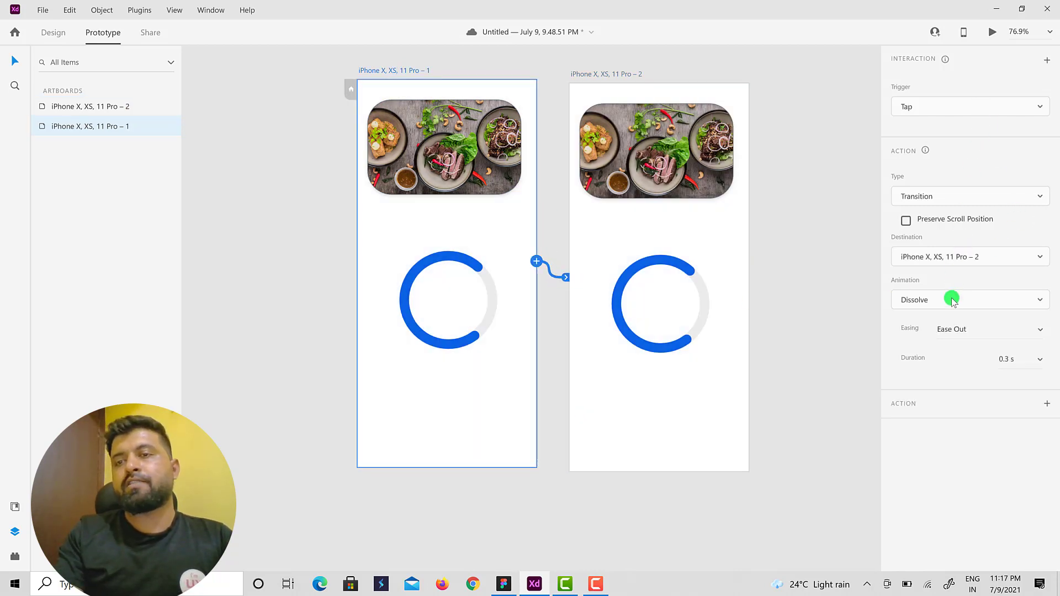
Switch to Figma and duplicate the iPhone 11 Pro / X - 1 frame
click(503, 585)
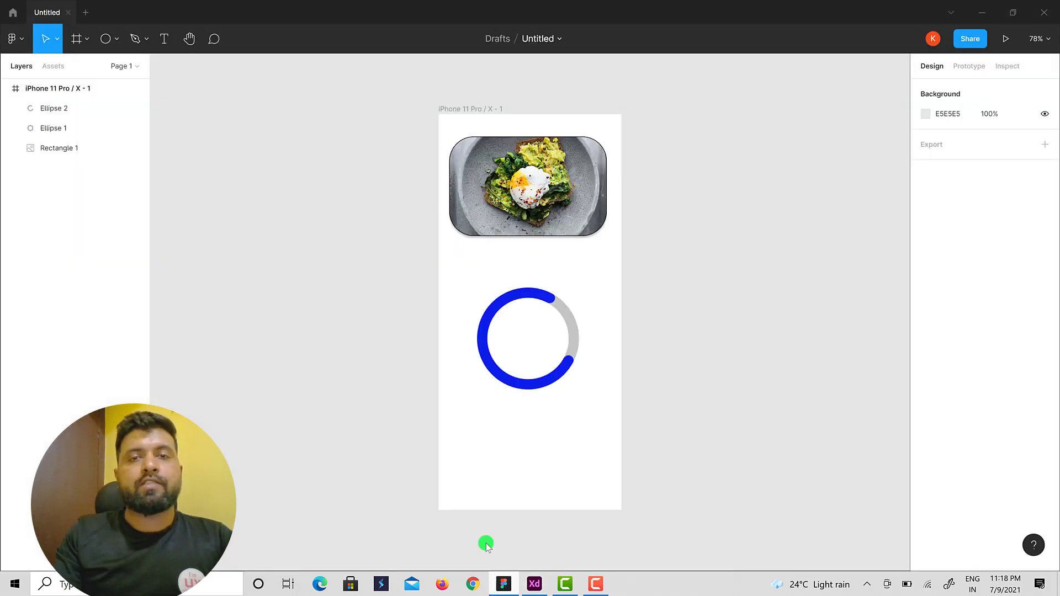
click(478, 108)
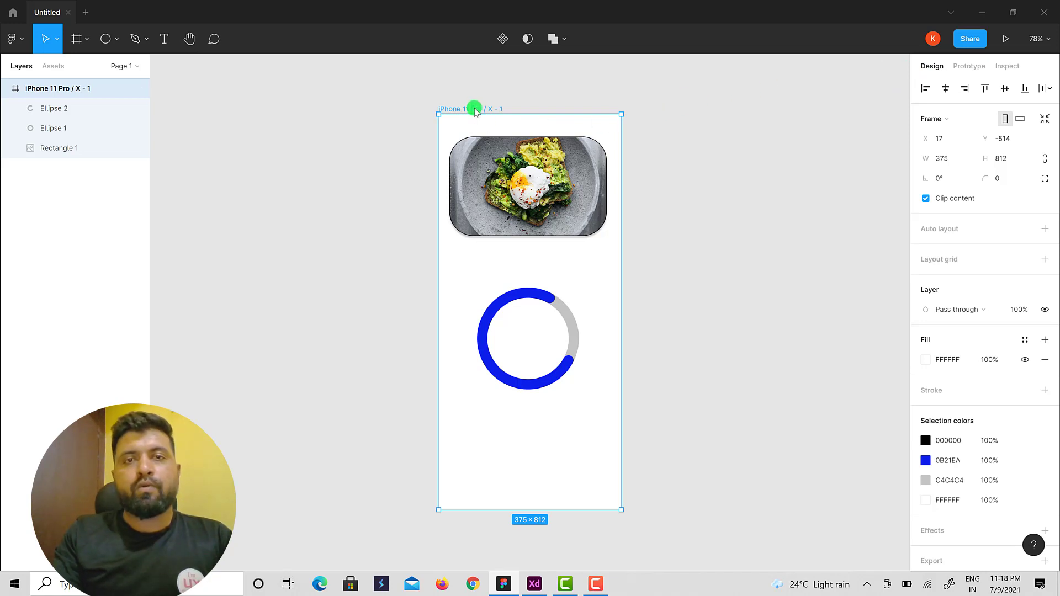
key(ctrl+d)
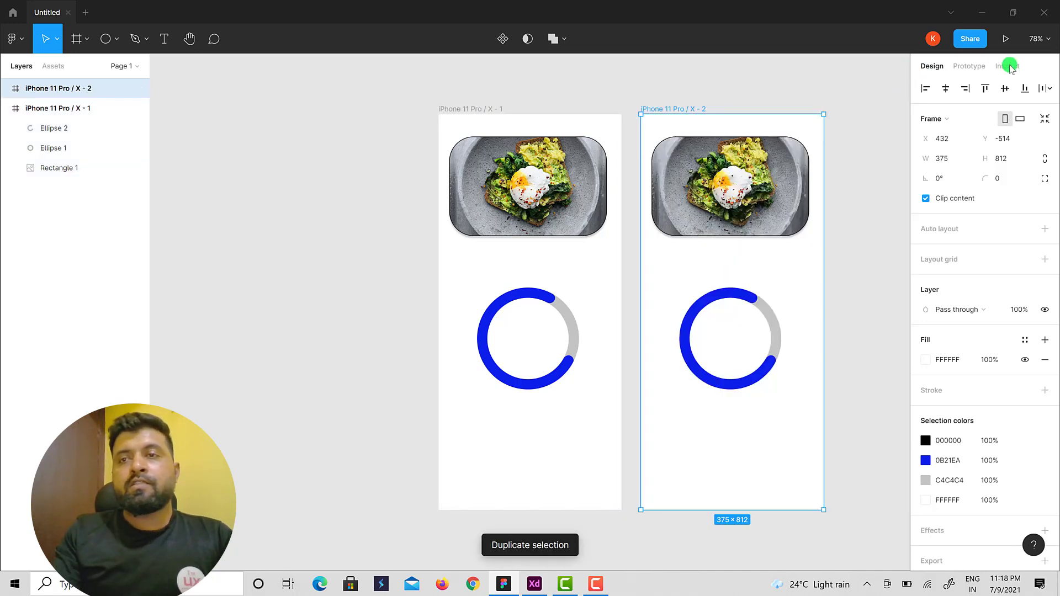
In prototype mode, connect the first frame to its duplicate with an On tap, Navigate to interaction
click(973, 69)
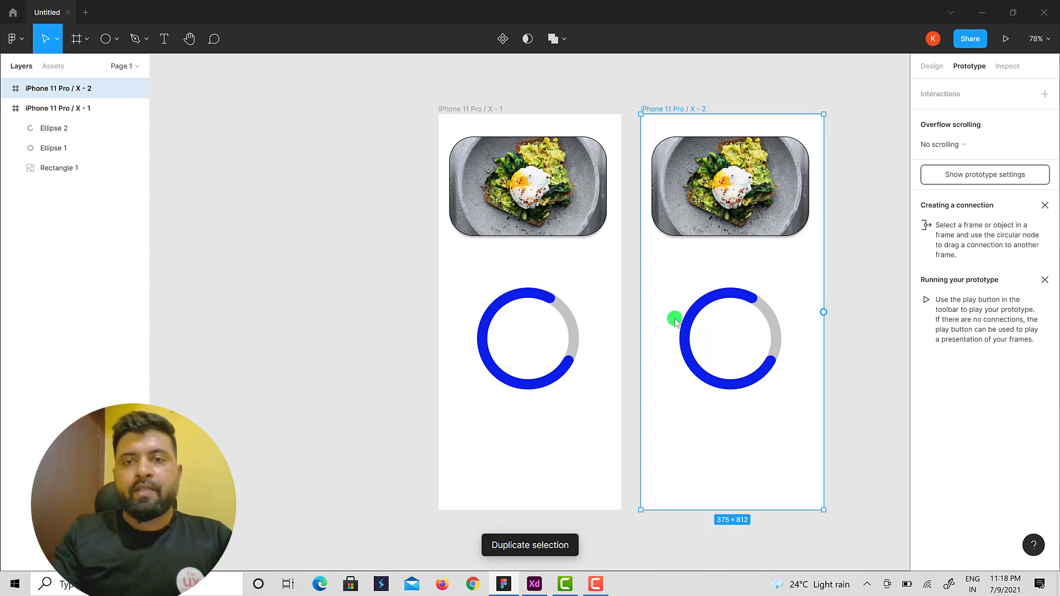
click(489, 109)
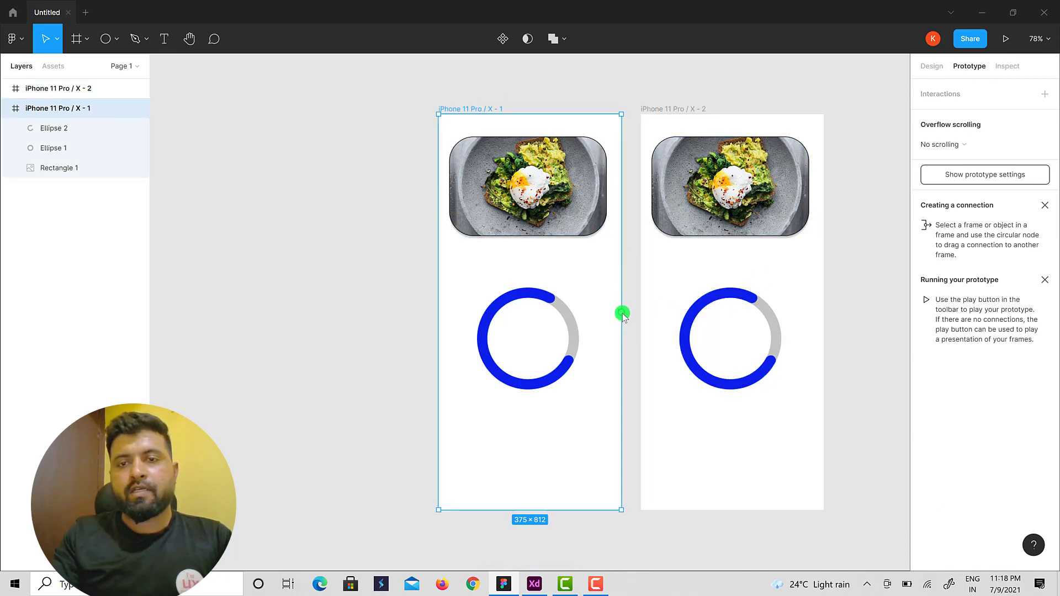
drag(621, 312, 684, 353)
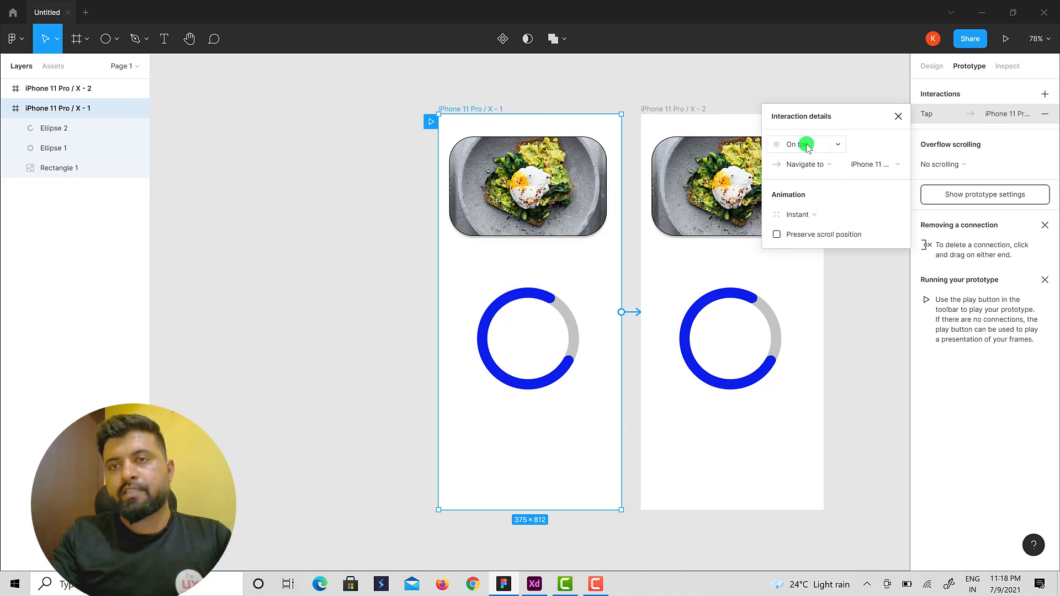
Change the action of the frame's tap interaction to Swap overlay
click(820, 165)
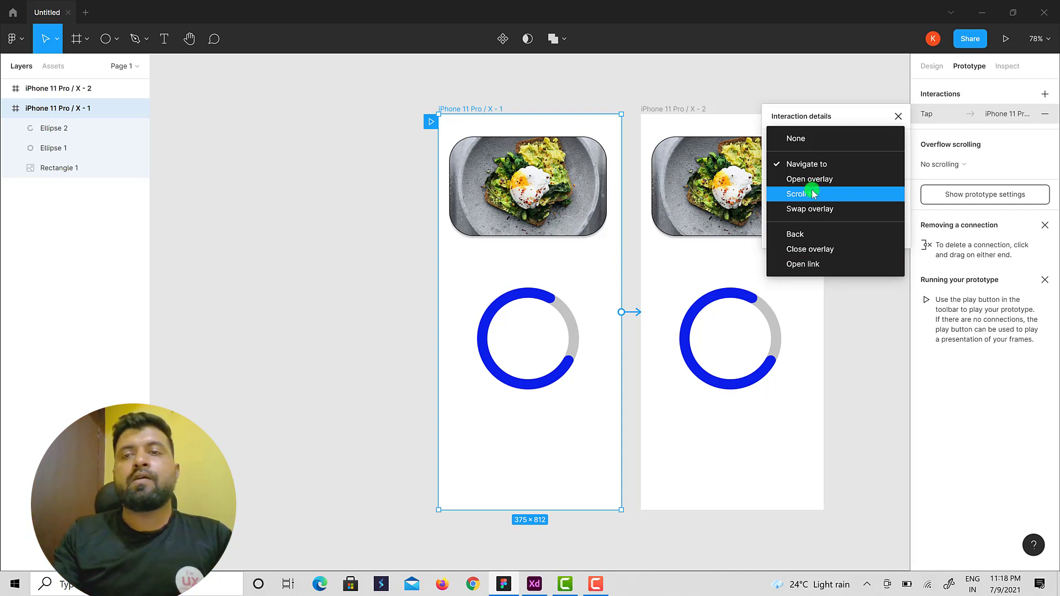
click(809, 209)
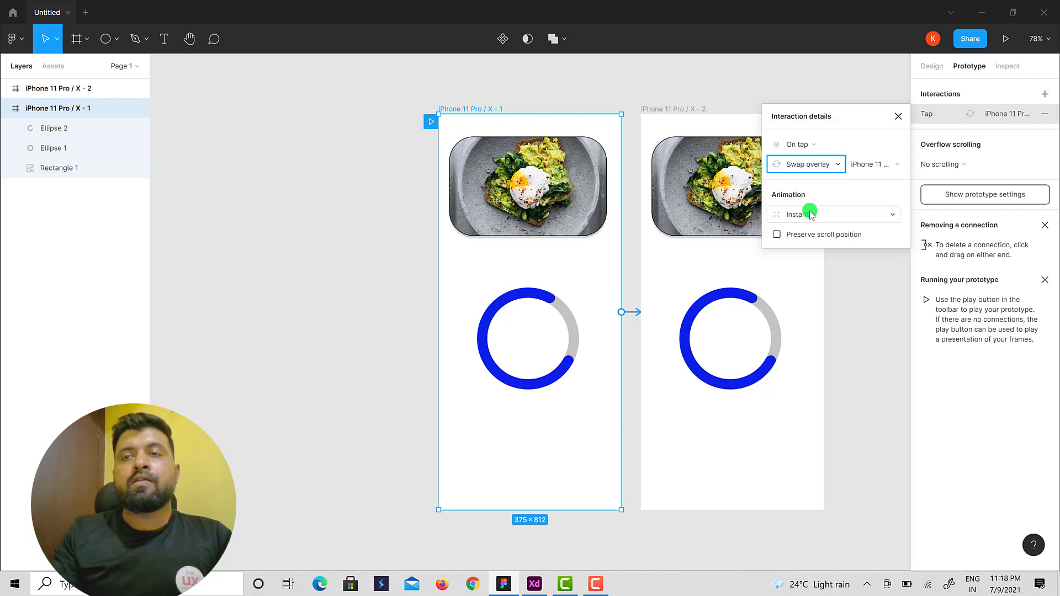
click(569, 201)
Switch back to Adobe XD and clear the artboard selection
click(534, 583)
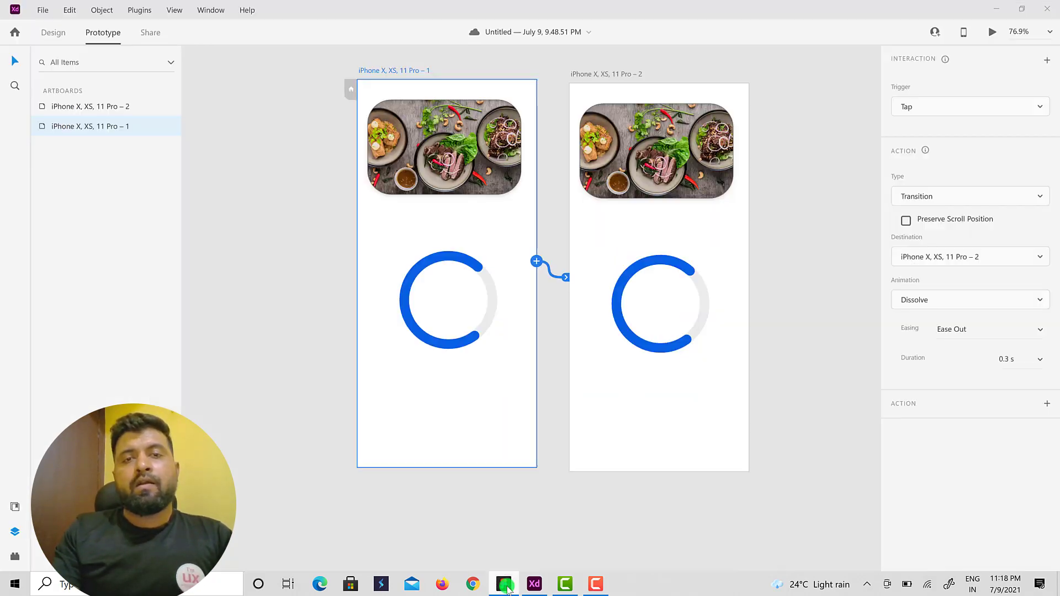
mouse_move(534, 590)
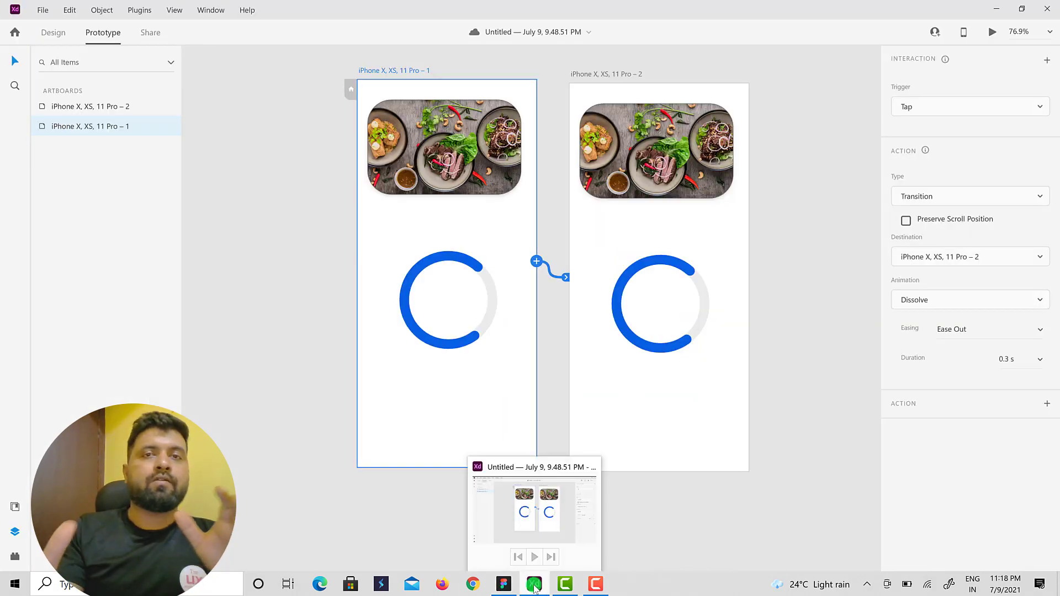
click(258, 149)
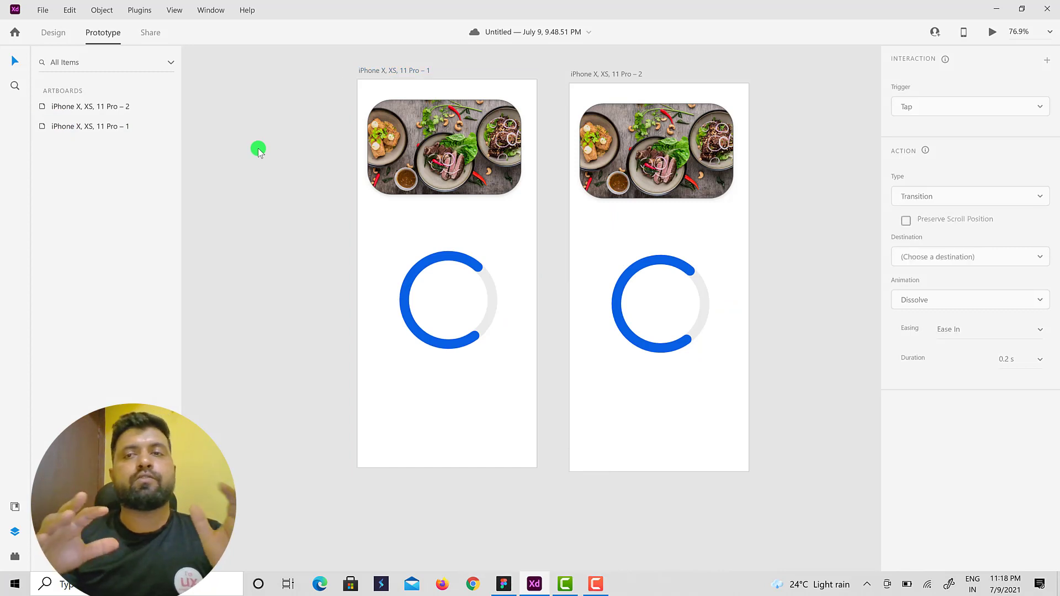